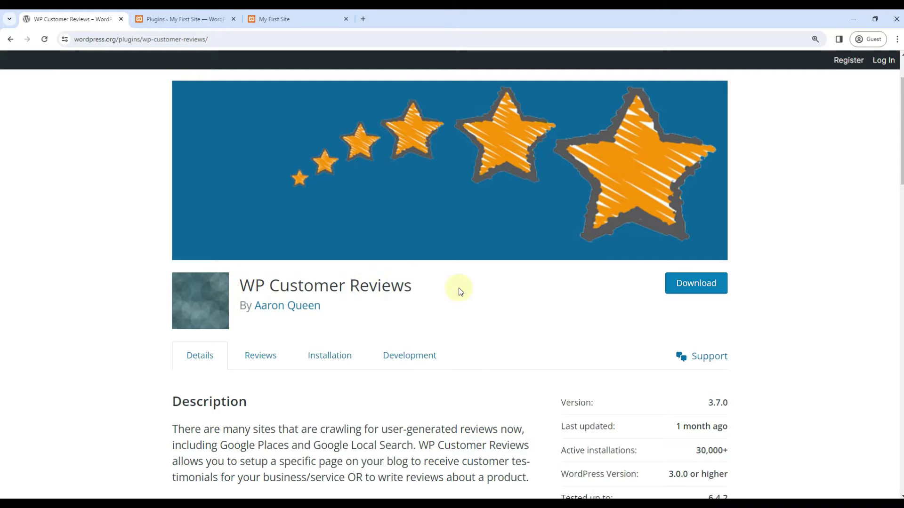
Step: Read the WP Customer Reviews plugin page, then switch to the My First Site home page
scroll(290, 246, "down", 5)
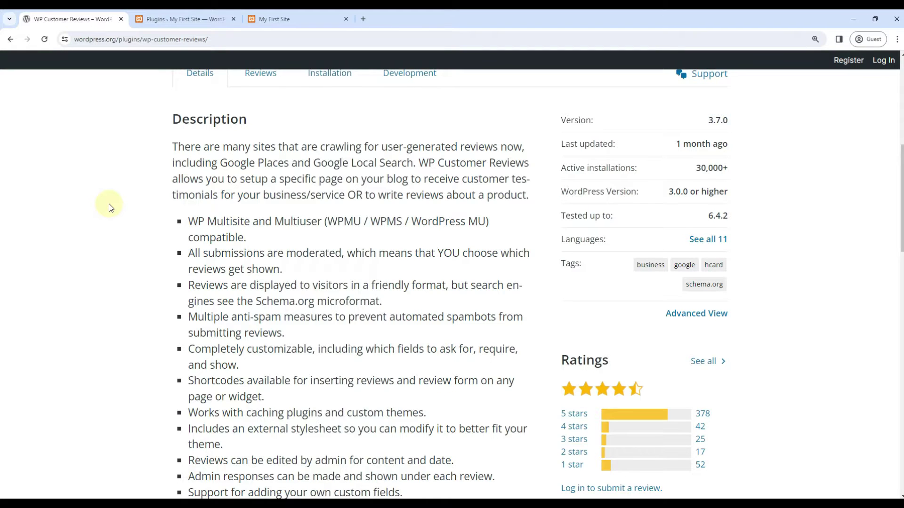
scroll(108, 204, "up", 4)
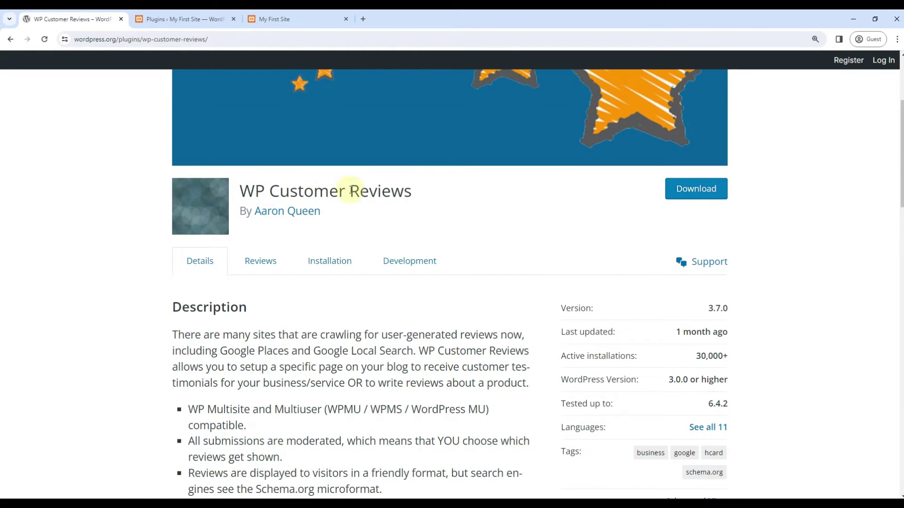
scroll(133, 208, "down", 1)
scroll(121, 253, "down", 2)
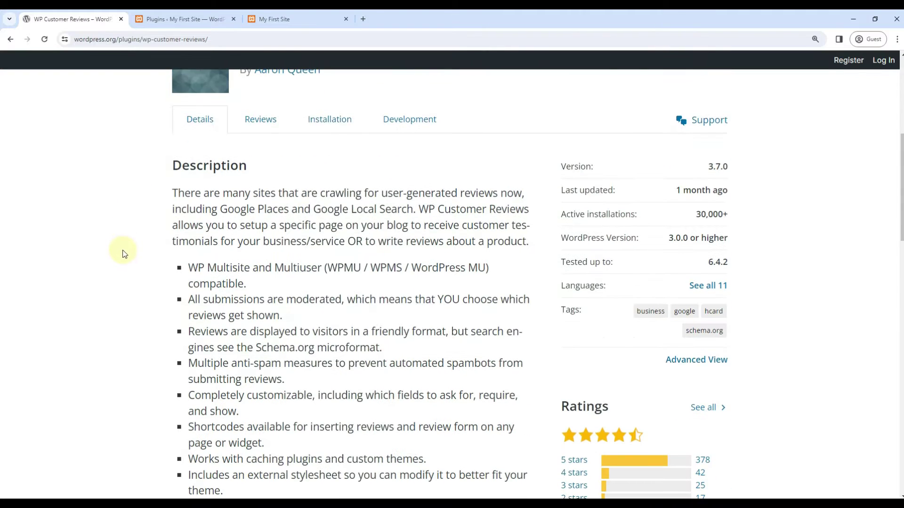
scroll(128, 244, "down", 1)
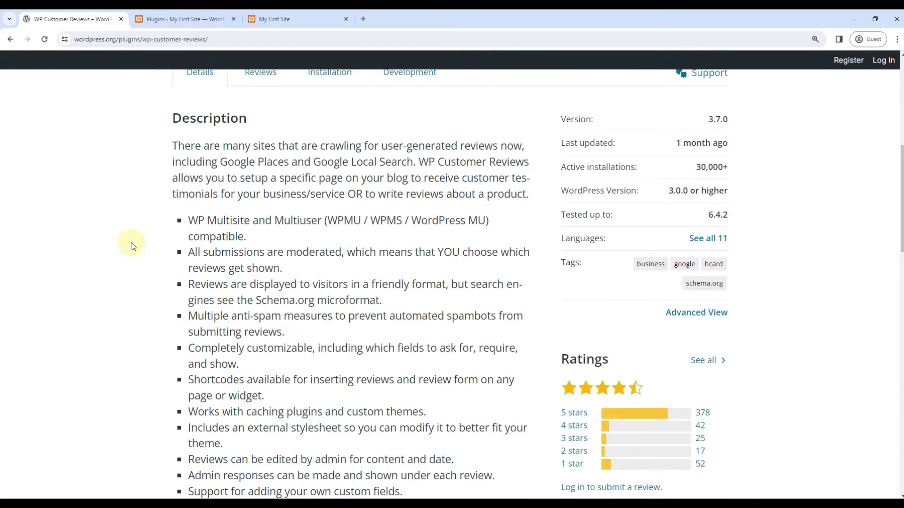
scroll(286, 191, "up", 3)
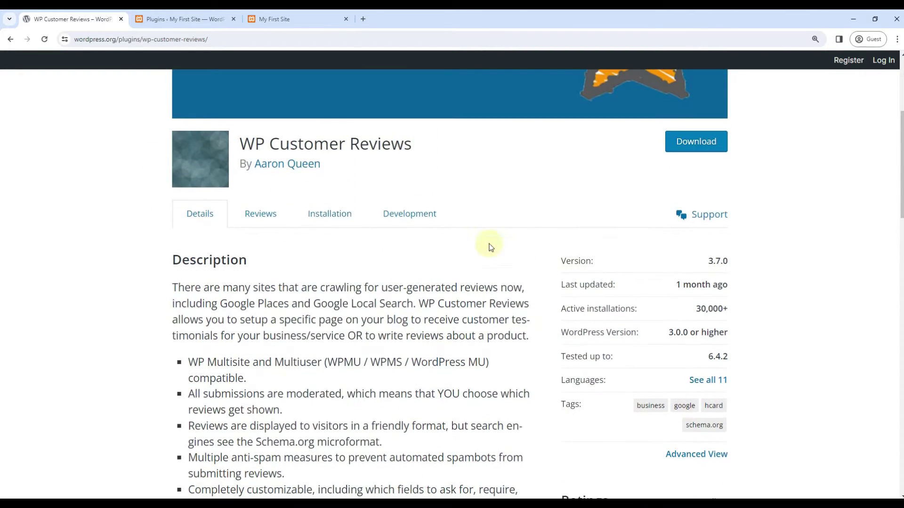
left_click(284, 18)
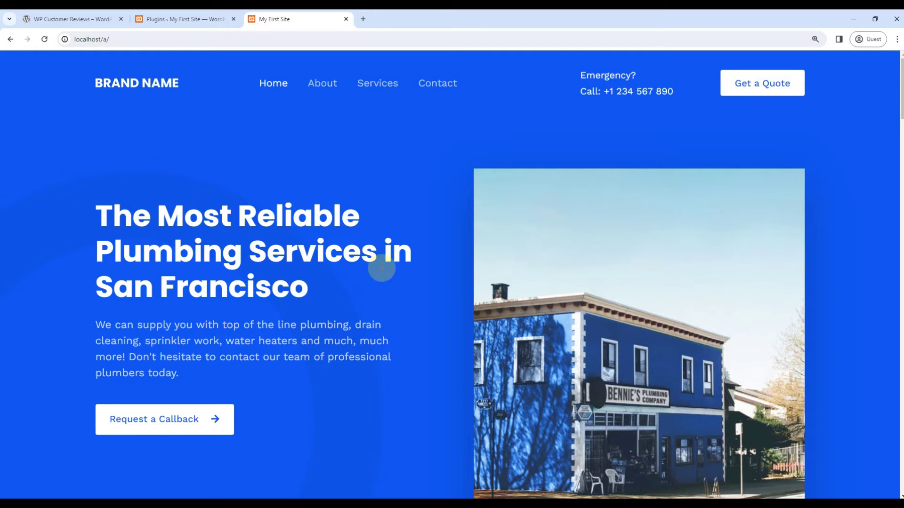
Step: Switch to the wp-admin Installed Plugins list of four active plugins
key("ctrl+shift+Tab")
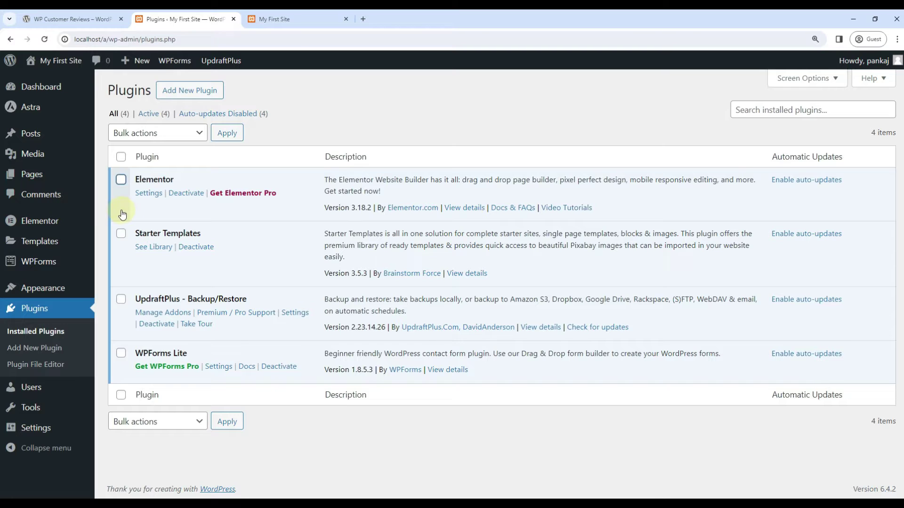
key("ctrl+shift+Tab")
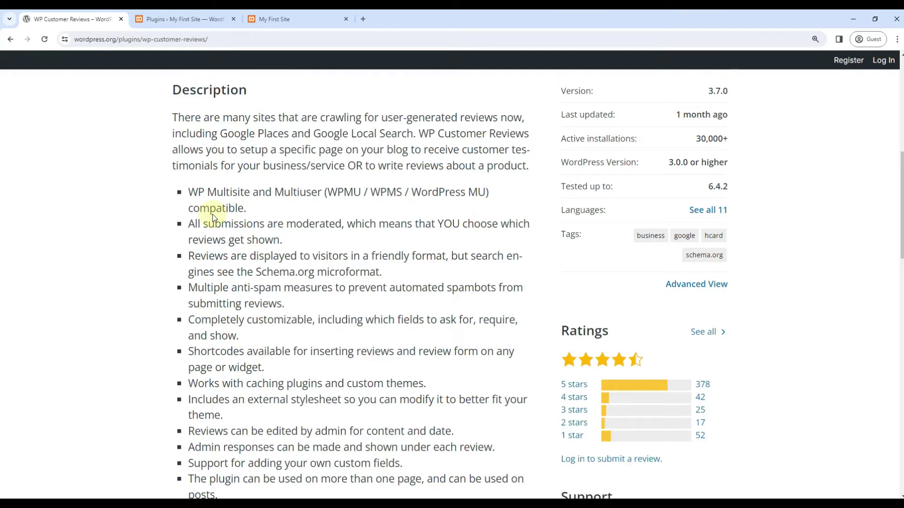
scroll(212, 207, "down", 2)
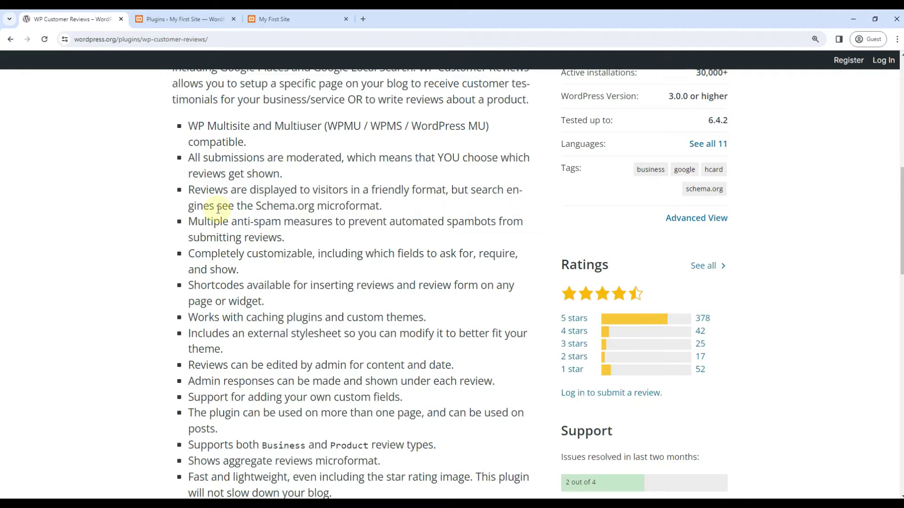
scroll(309, 193, "down", 1)
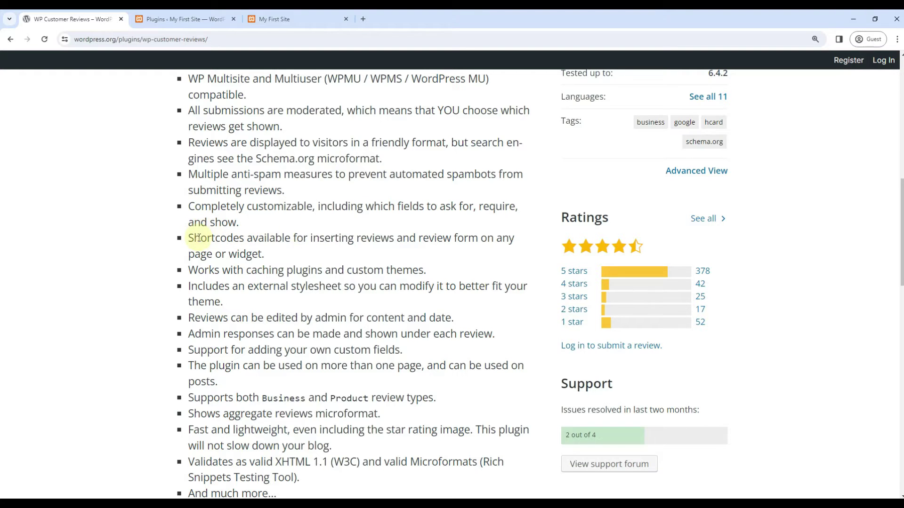
scroll(306, 246, "up", 9)
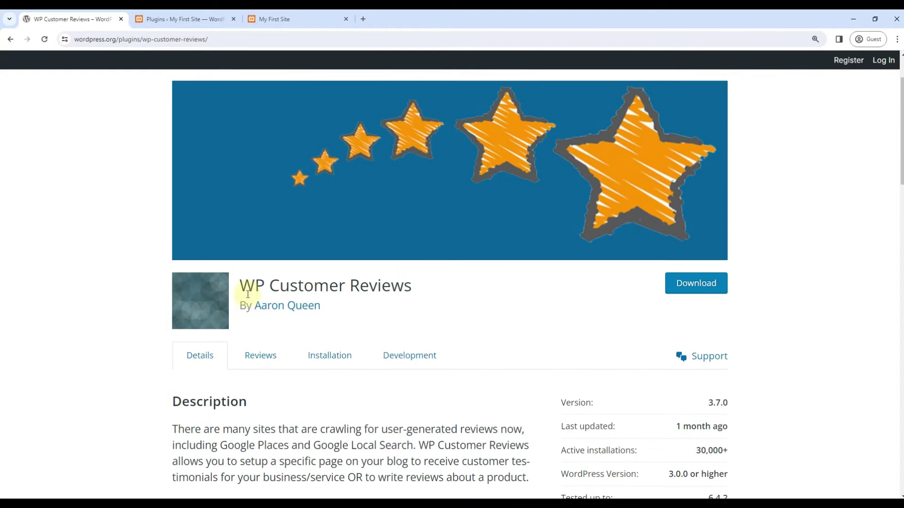
Step: Search the Add New Plugin catalogue for the copied name 'WP Customer Reviews'
left_click_drag(241, 285, 349, 288)
key("ctrl+c")
key("ctrl+Tab")
left_click(801, 124)
key("ctrl+v")
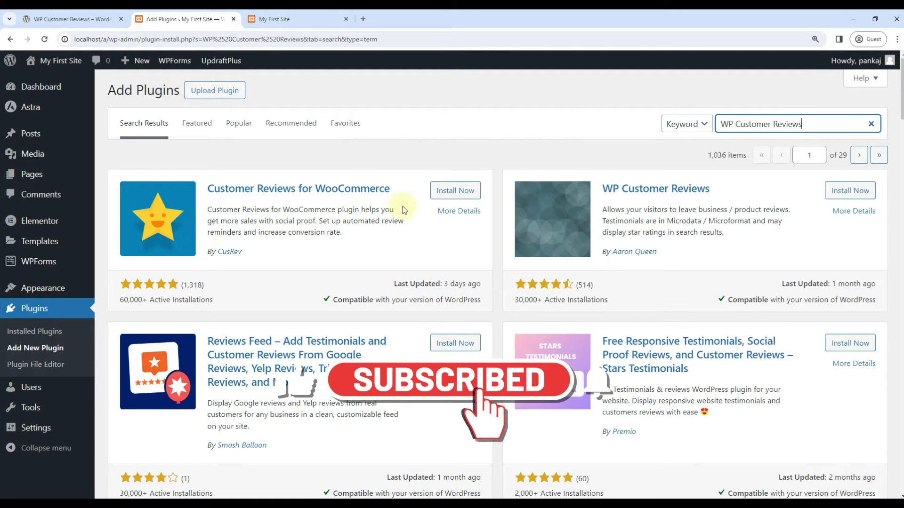
Step: Install Customer Reviews for WooCommerce and WP Customer Reviews, then activate WP Customer Reviews
left_click(450, 191)
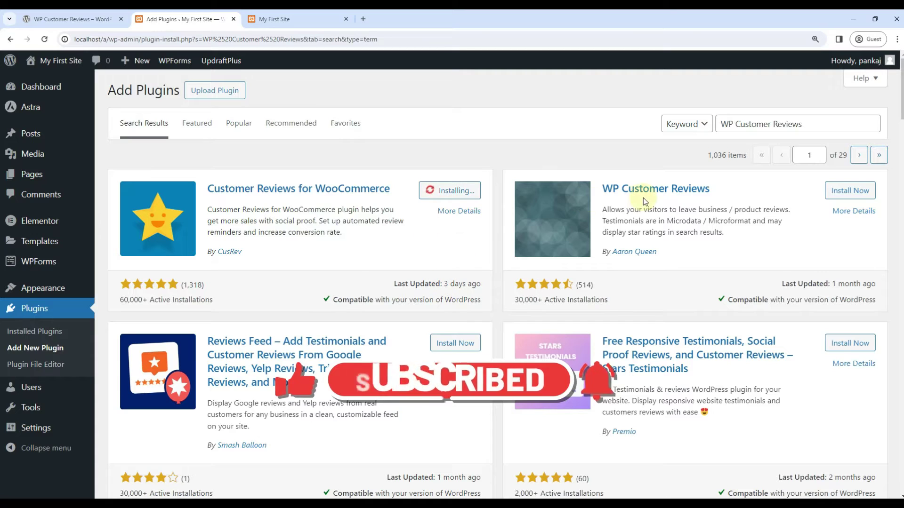
left_click(850, 190)
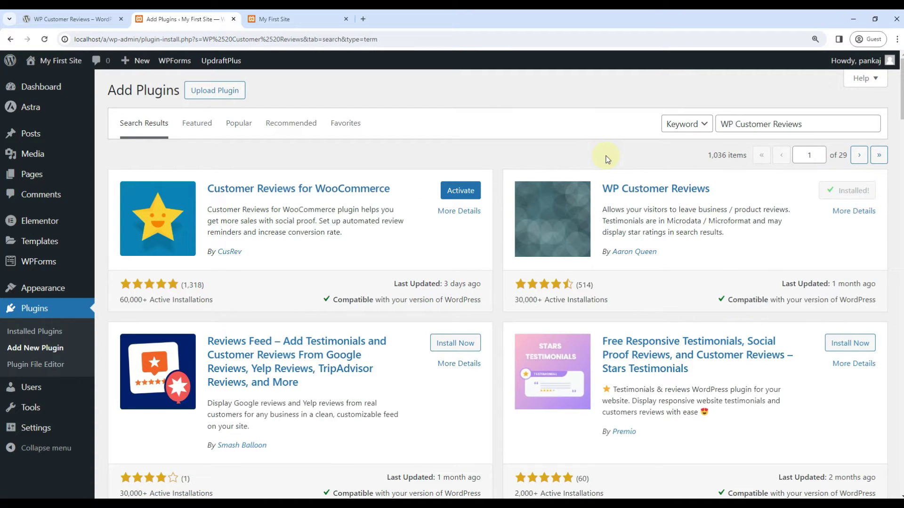
left_click(853, 193)
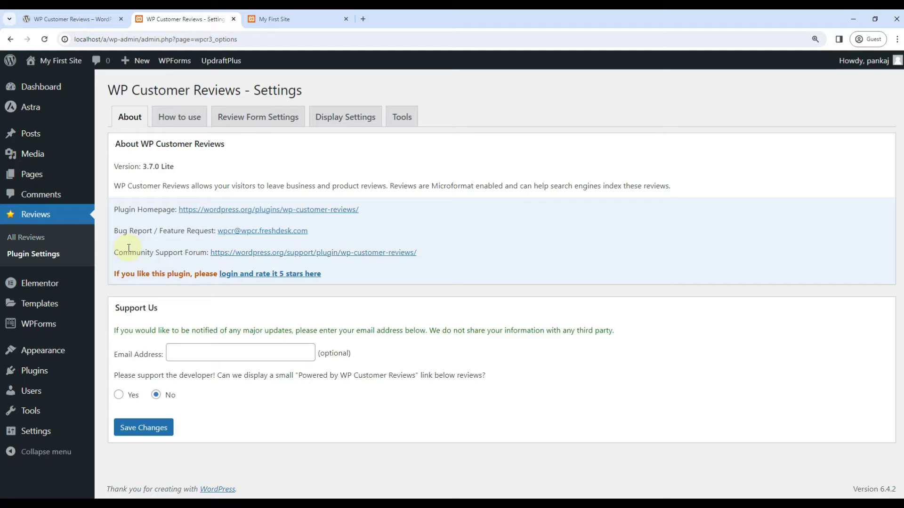
Step: Browse the How to use, Review Form, Display and Tools tabs, ending on How to use
left_click(174, 126)
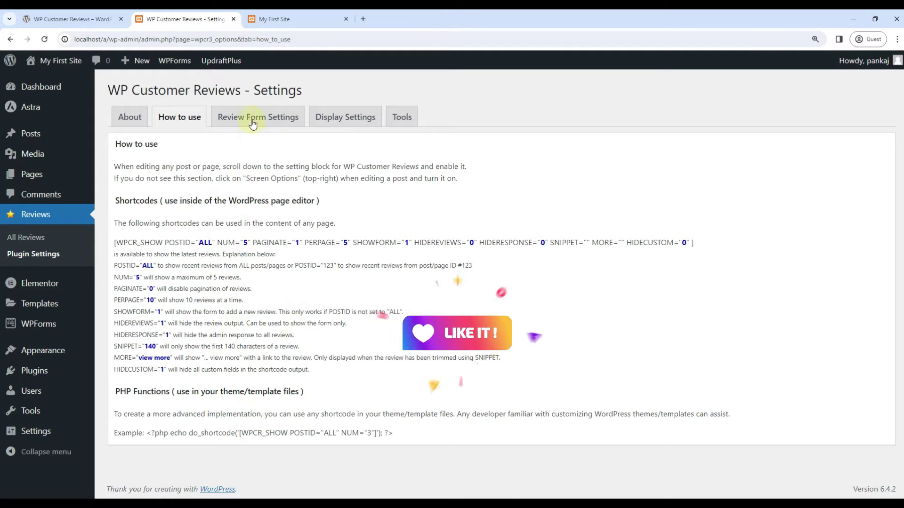
left_click(253, 122)
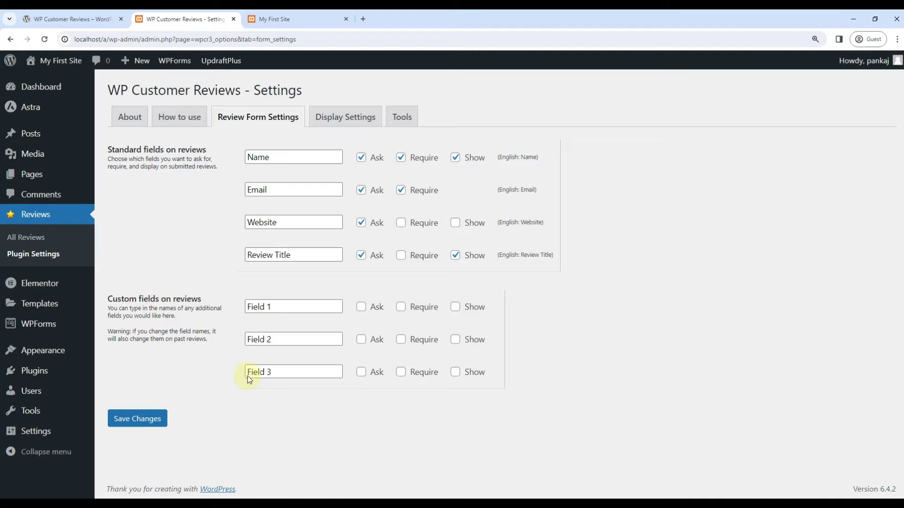
left_click(334, 120)
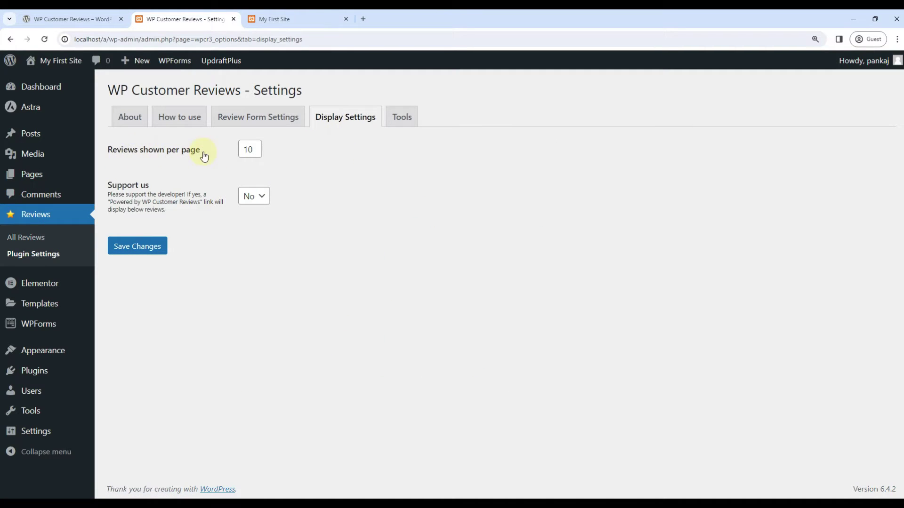
left_click(402, 118)
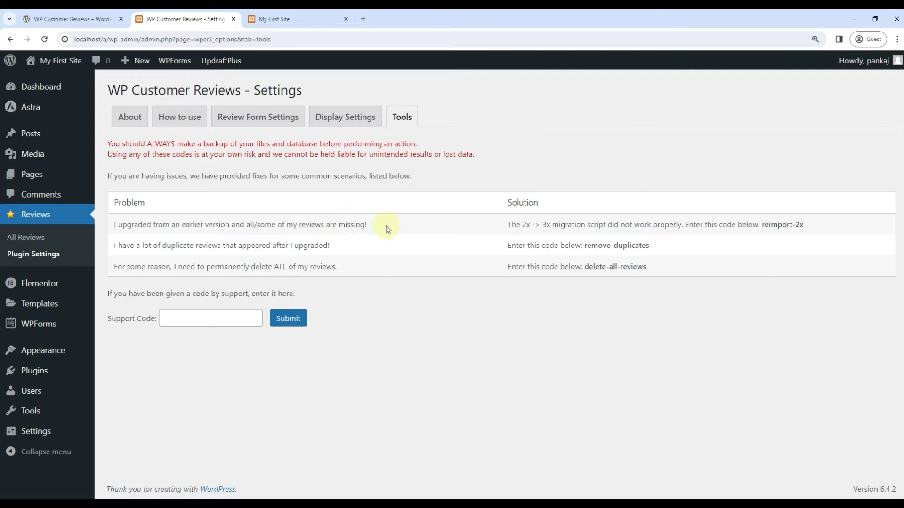
left_click(184, 116)
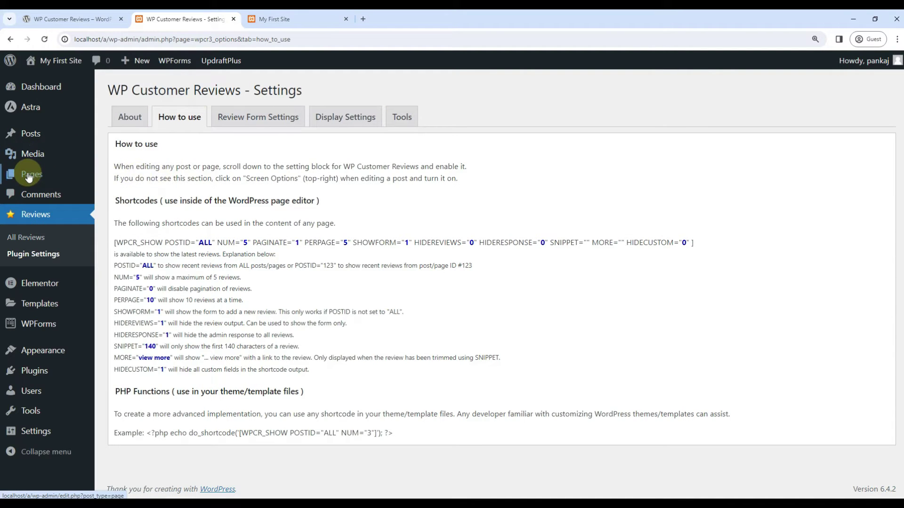
Step: Publish a new page titled 'Reviews', then select the [WPCR_SHOW …] shortcode line
mouse_move(32, 174)
middle_click(136, 193)
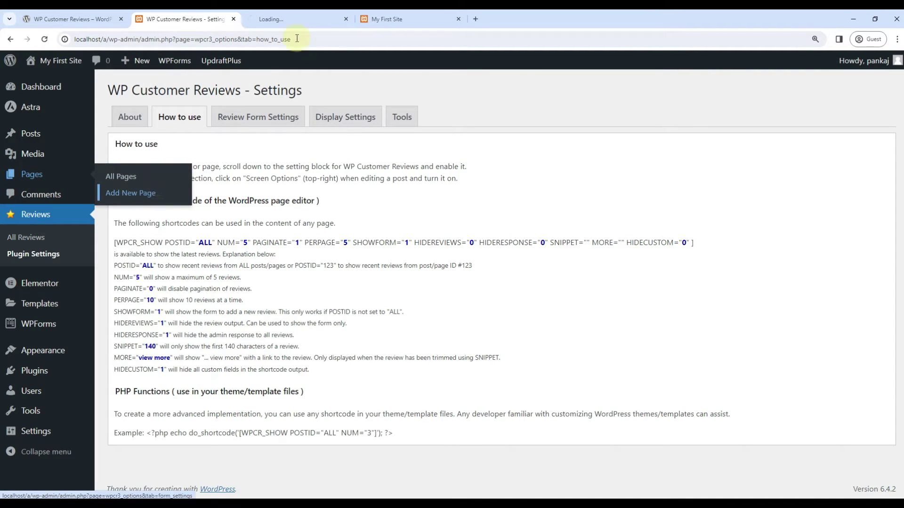
left_click(290, 16)
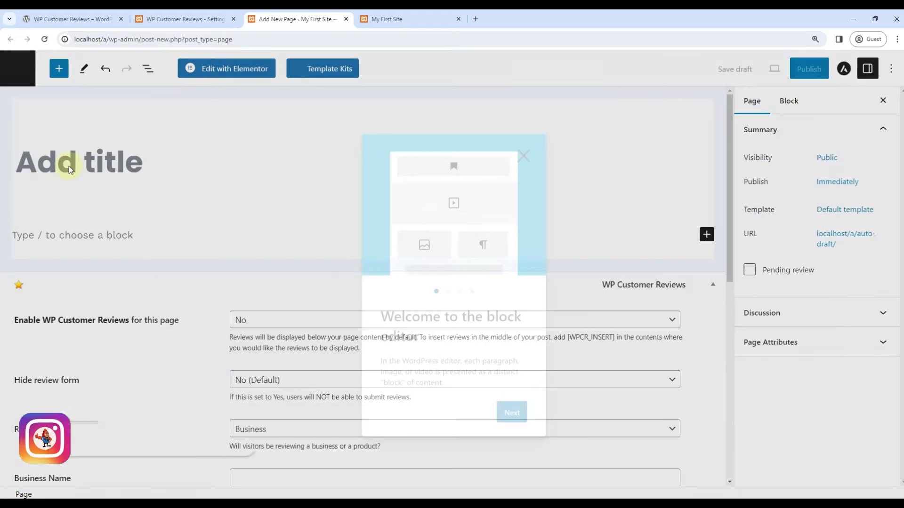
left_click(70, 169)
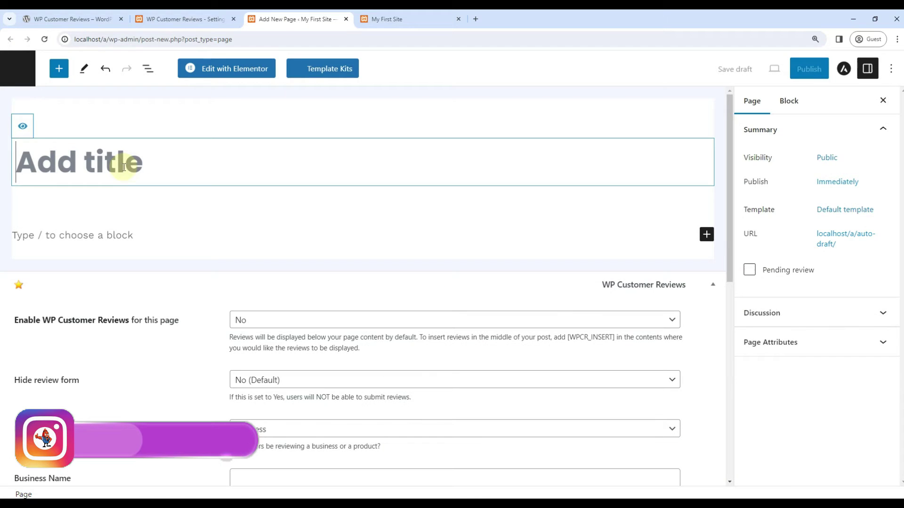
type("Reviews")
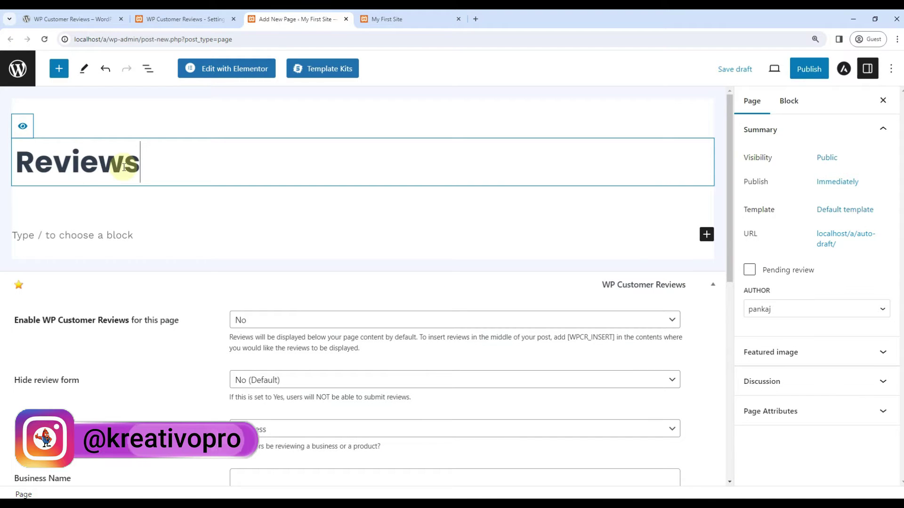
left_click(809, 69)
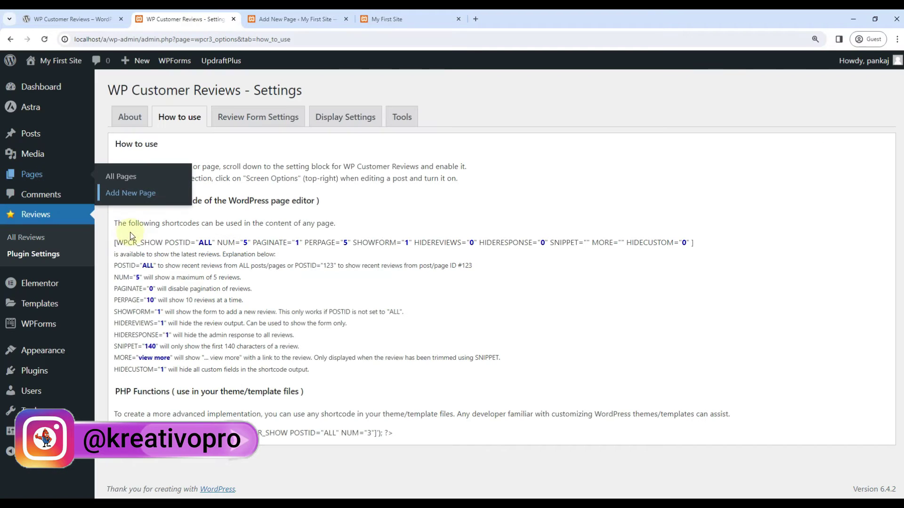
left_click_drag(115, 244, 691, 238)
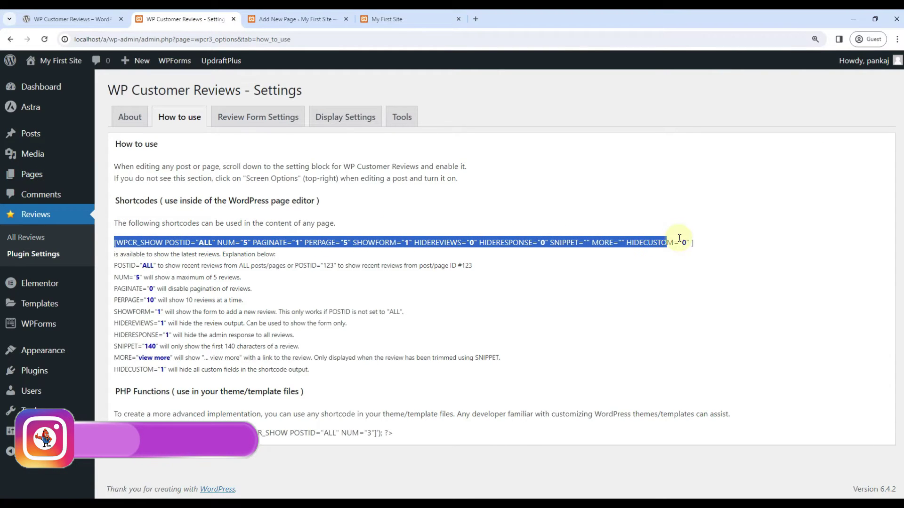
Step: Add a Shortcode block with the WPCR_SHOW shortcode, update the page and view it live
left_click(287, 19)
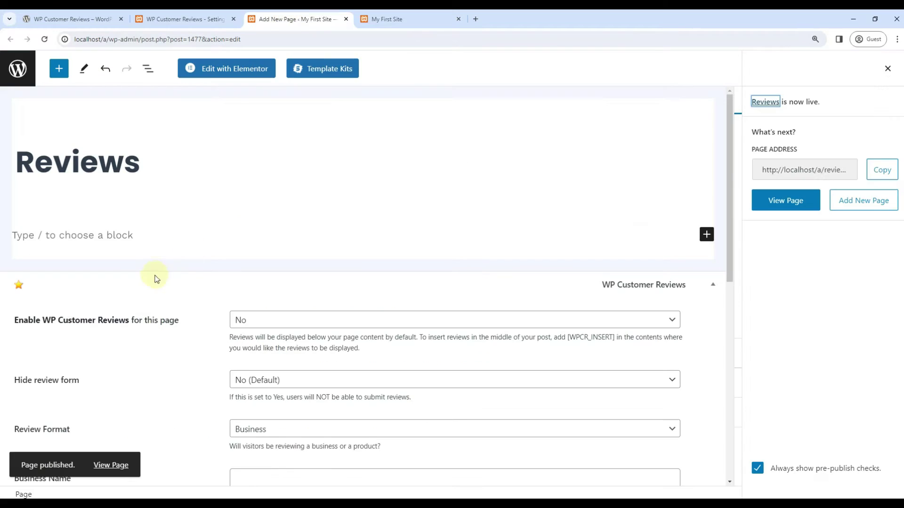
left_click(55, 233)
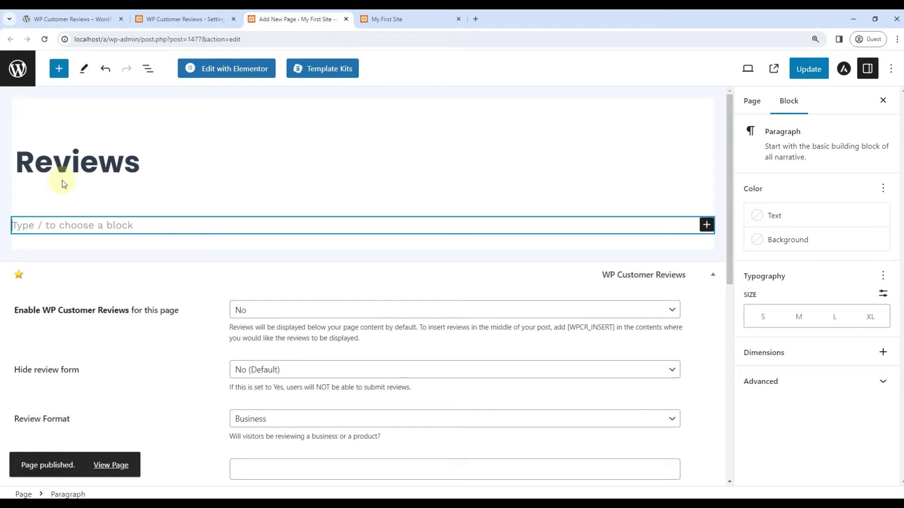
left_click(59, 68)
type("s")
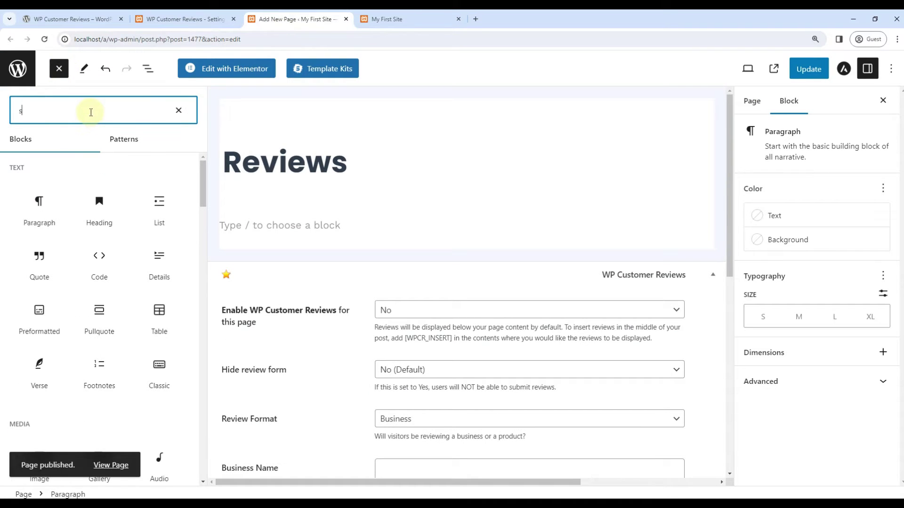
type("hort")
left_click(35, 168)
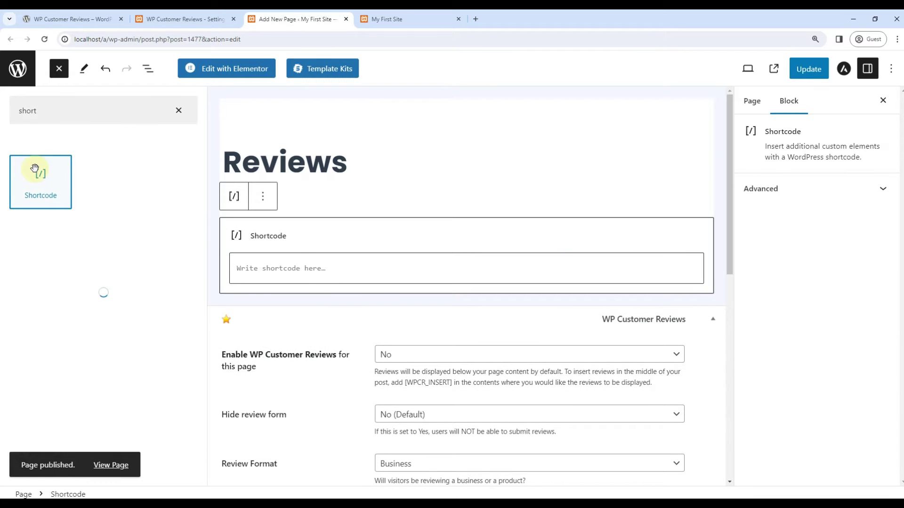
left_click(292, 268)
key("ctrl+v")
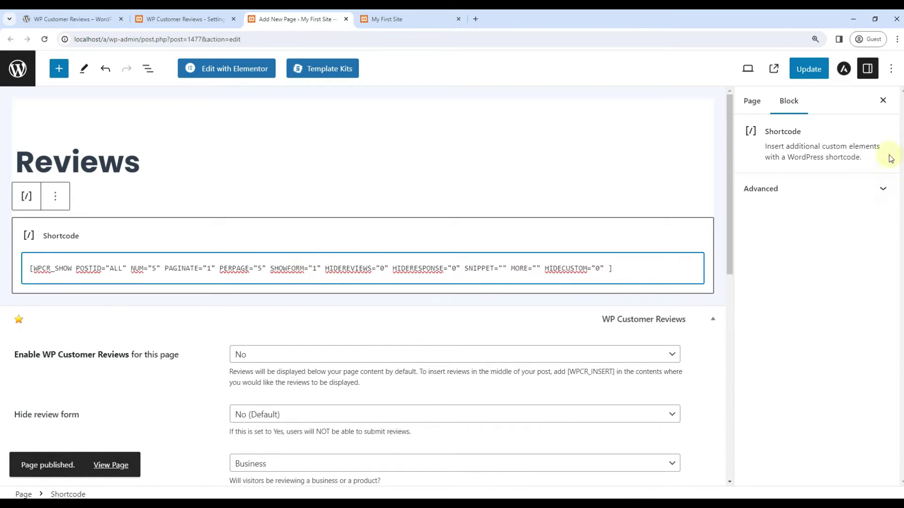
left_click(809, 68)
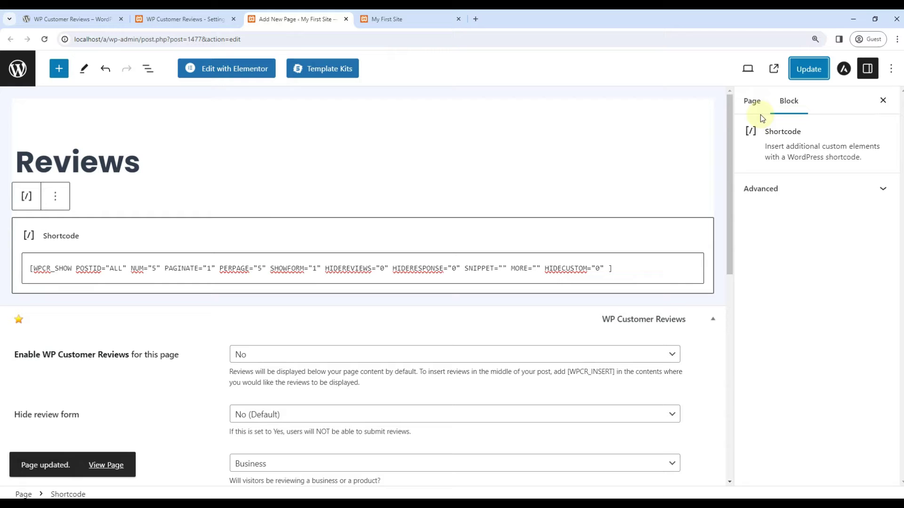
left_click(106, 465)
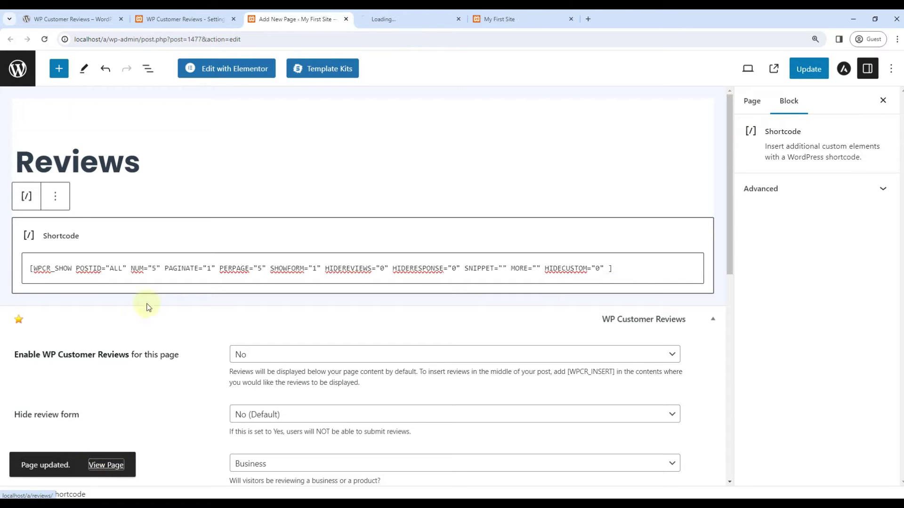
key("ctrl+Tab")
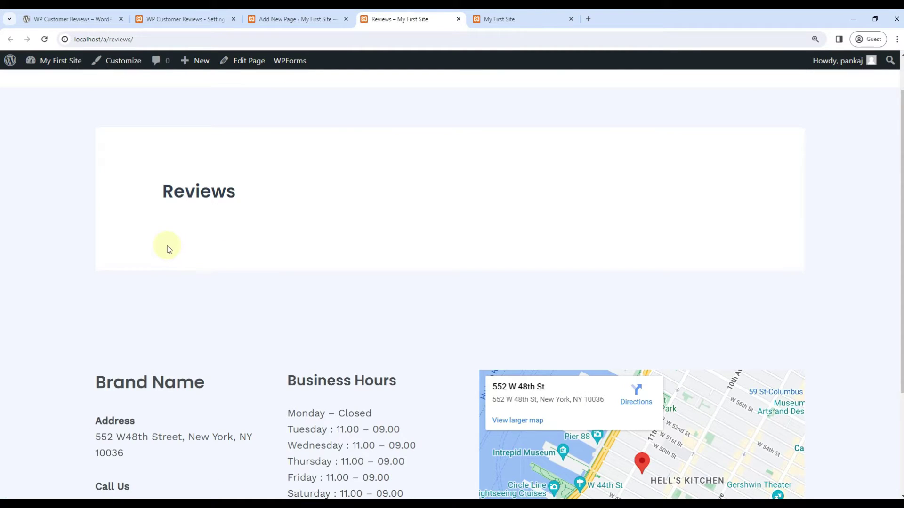
scroll(165, 242, "up", 1)
scroll(470, 216, "down", 3)
scroll(186, 333, "down", 1)
scroll(368, 85, "up", 4)
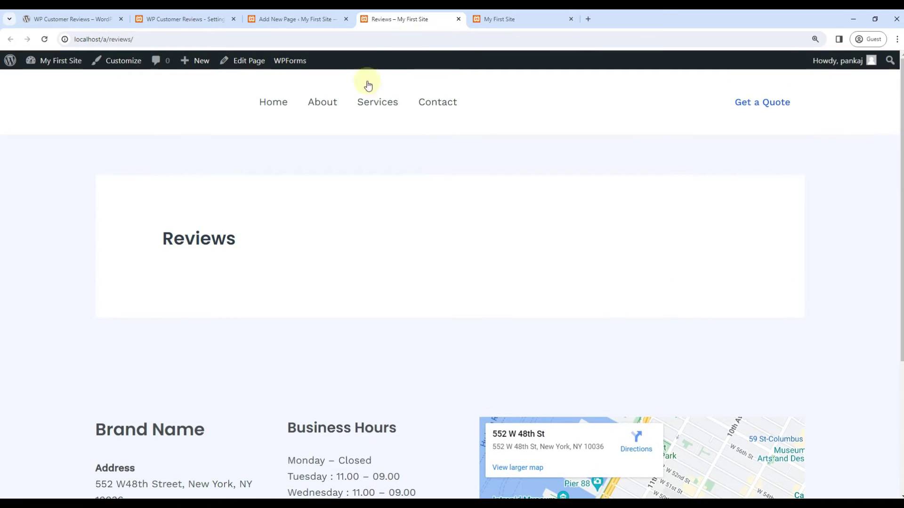
left_click(296, 18)
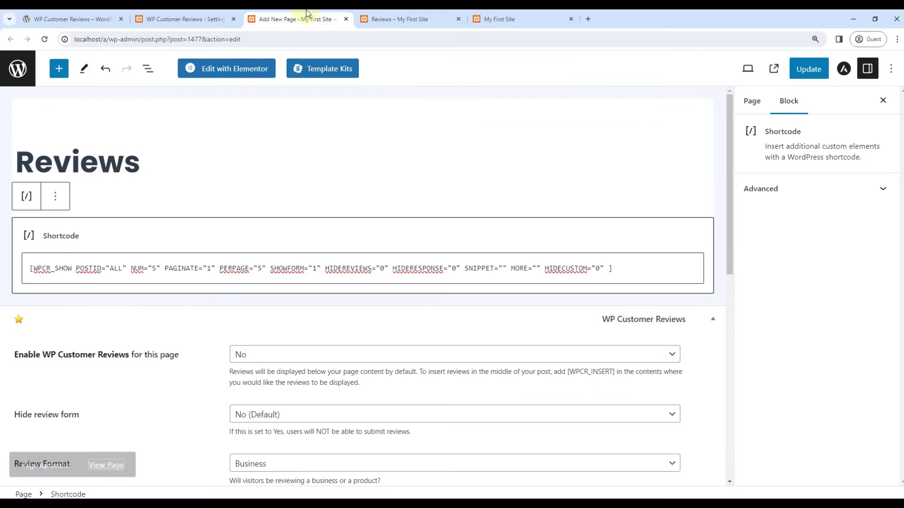
left_click(196, 14)
left_click(394, 19)
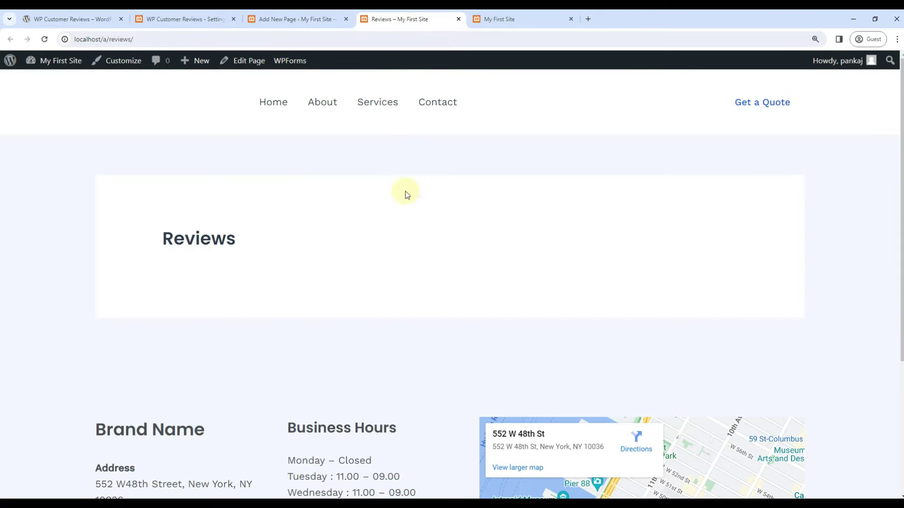
left_click(276, 17)
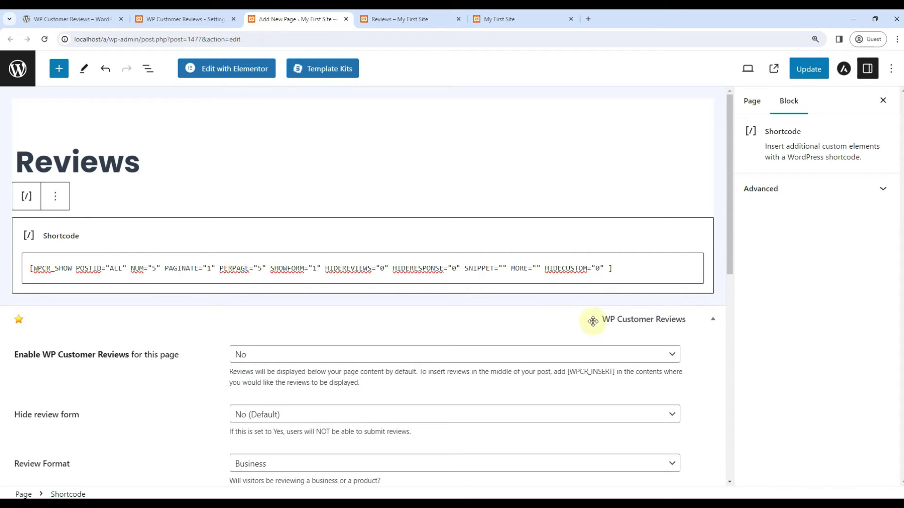
Step: Set Enable WP Customer Reviews to Yes and keep Hide review form at No
scroll(155, 335, "down", 2)
scroll(196, 327, "down", 3)
scroll(196, 327, "up", 2)
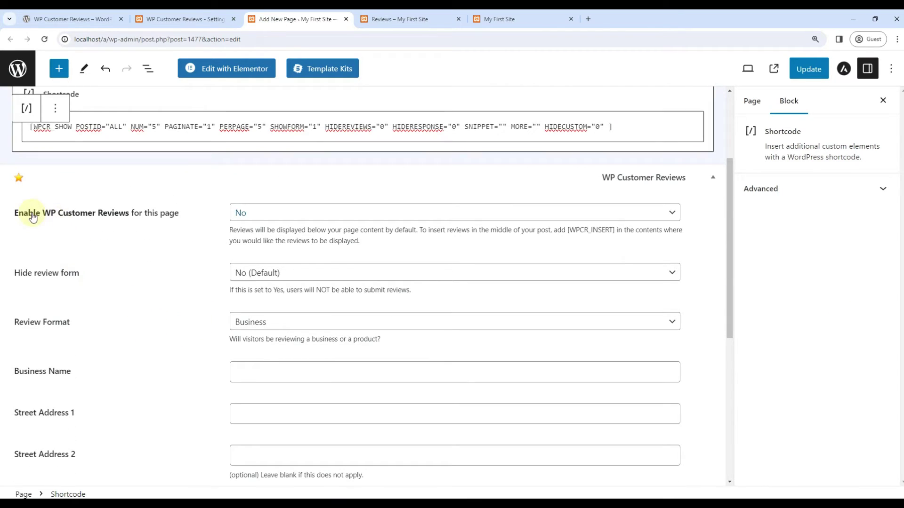
left_click(309, 214)
left_click(241, 239)
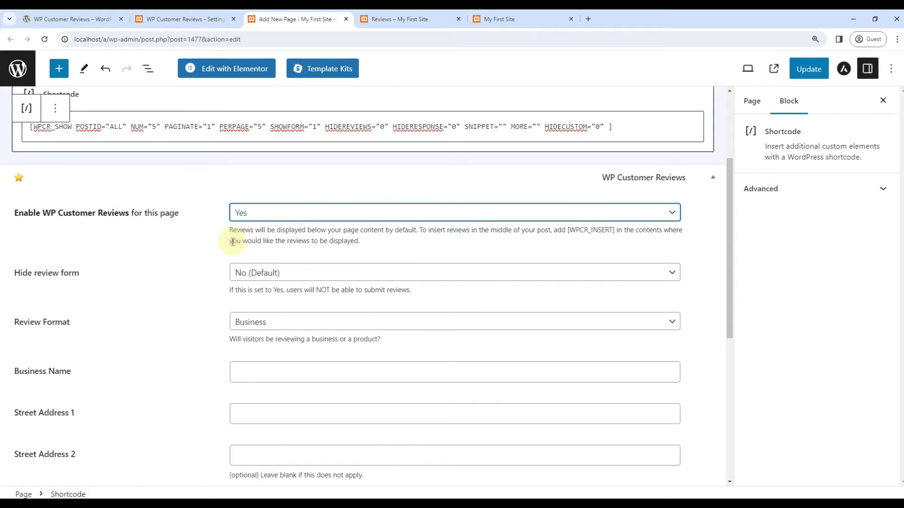
left_click(251, 273)
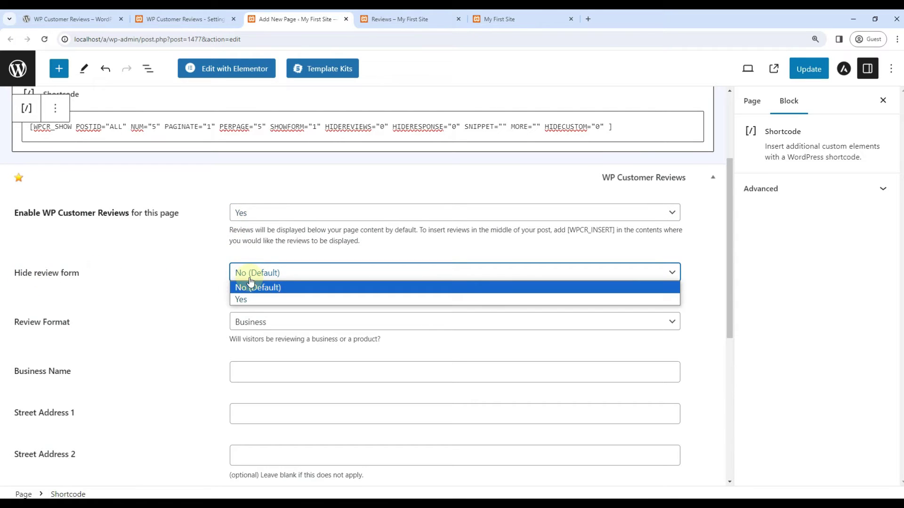
left_click(239, 287)
Step: Keep Business review format, enter business name 'Aaron Plumbing Business', and update the page
scroll(139, 309, "down", 1)
scroll(140, 309, "down", 2)
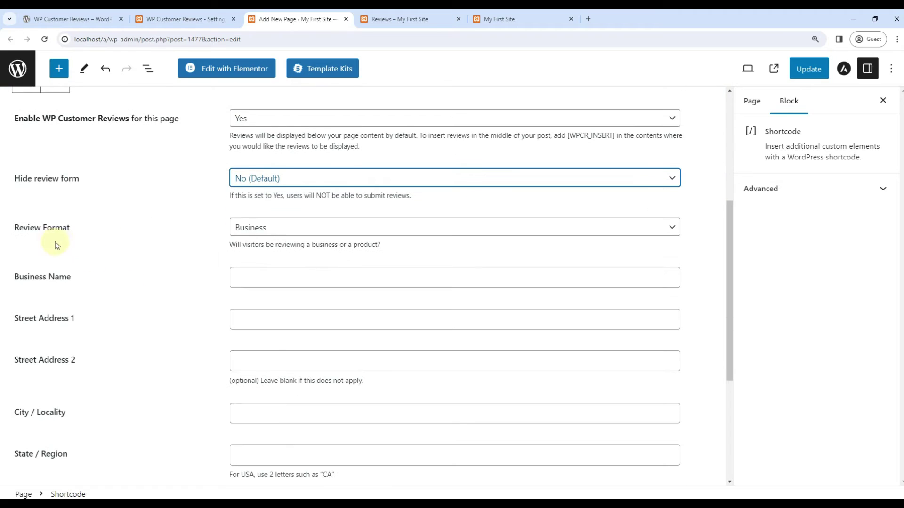
left_click(278, 229)
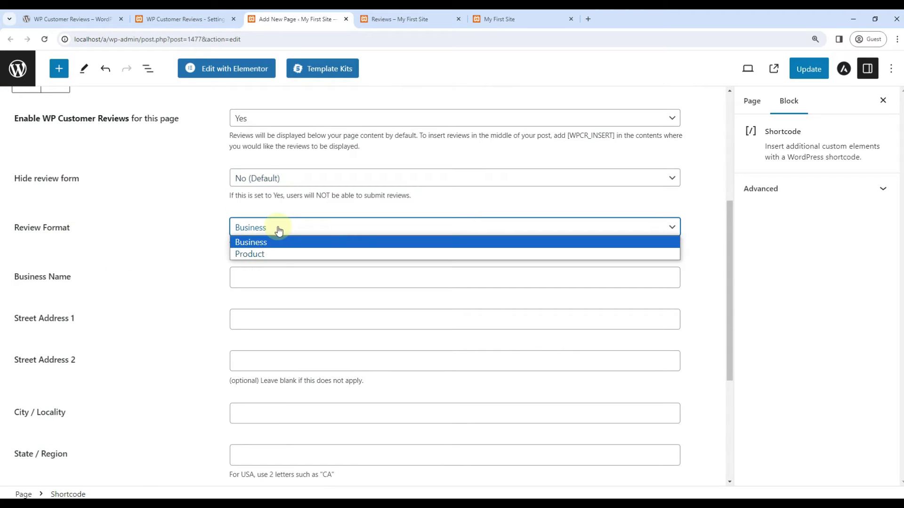
left_click(216, 239)
left_click(254, 284)
type("Aaron Plumbing Business")
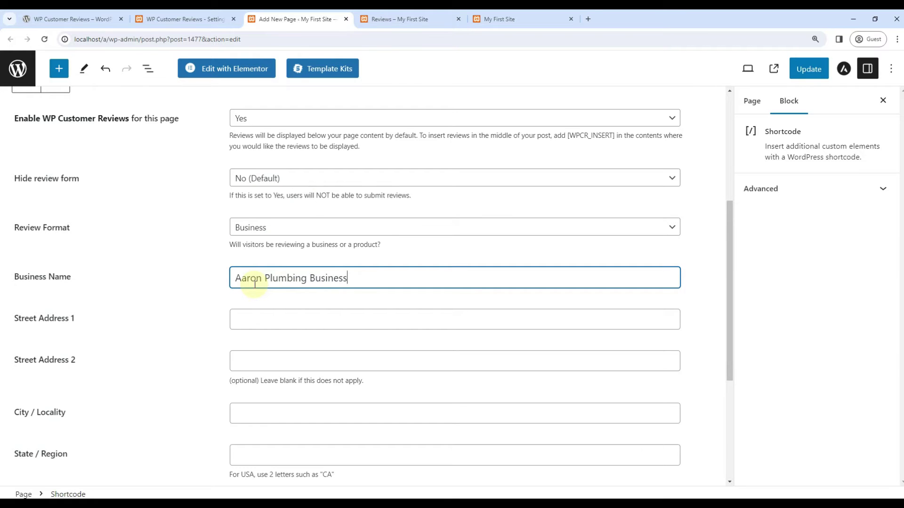
scroll(160, 287, "down", 1)
scroll(159, 286, "down", 3)
scroll(153, 287, "down", 1)
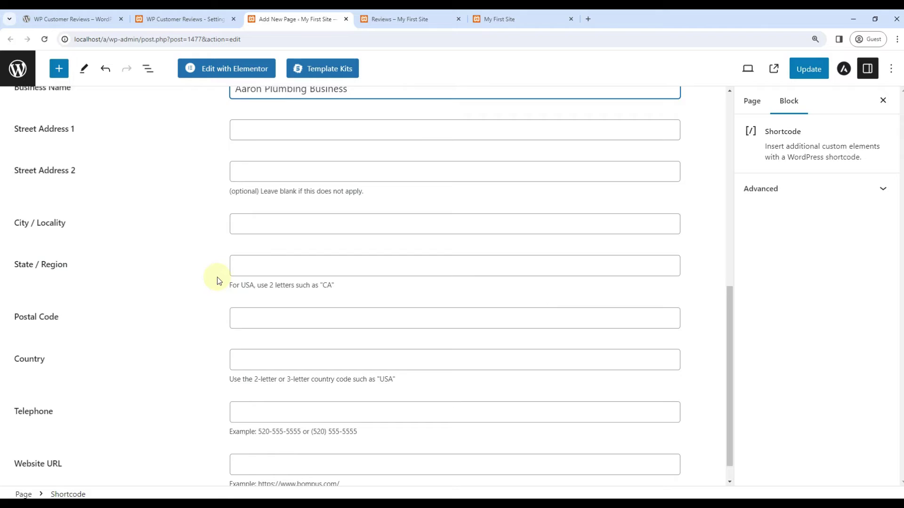
scroll(278, 440, "up", 2)
scroll(684, 266, "up", 3)
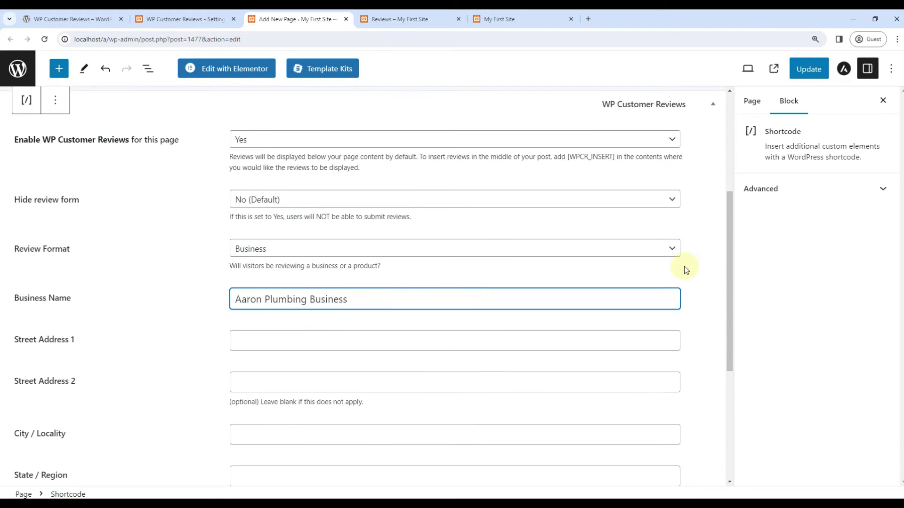
scroll(684, 266, "up", 5)
left_click(810, 70)
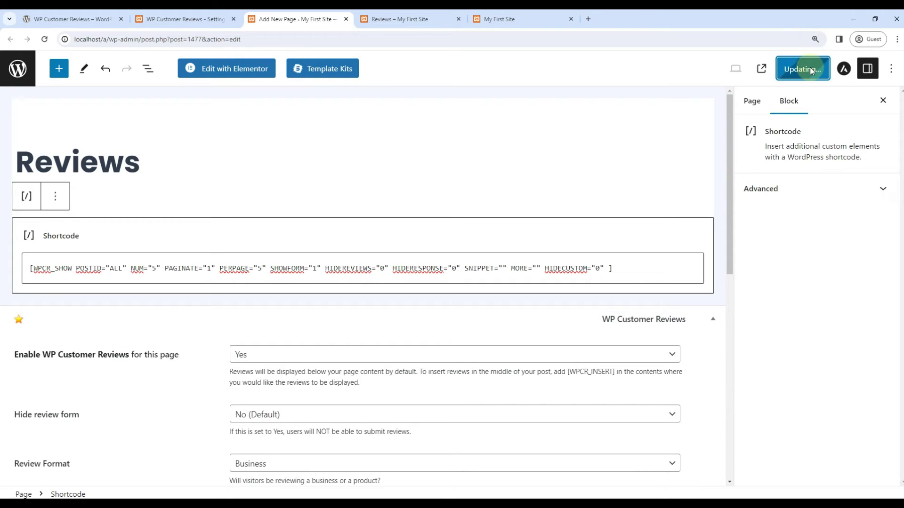
Step: Enter the reviewer's name, email and website johnson.com in the review form
left_click(389, 20)
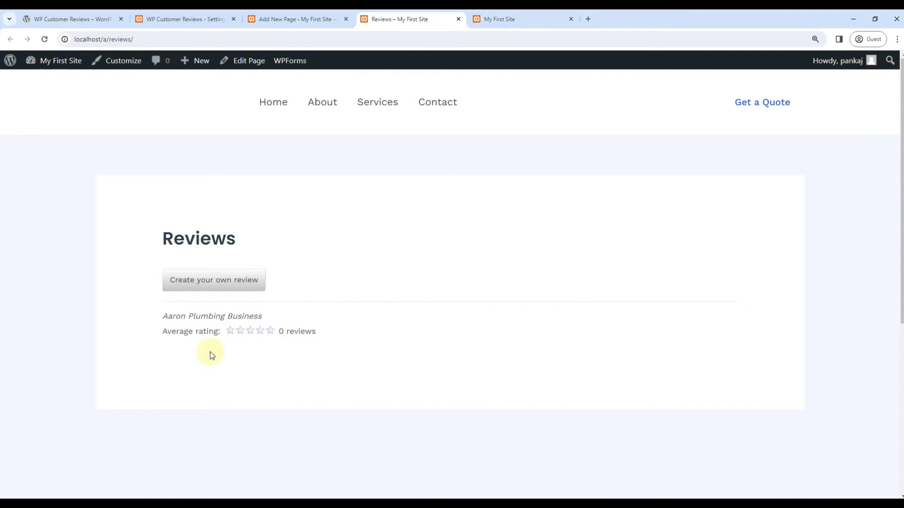
left_click(218, 280)
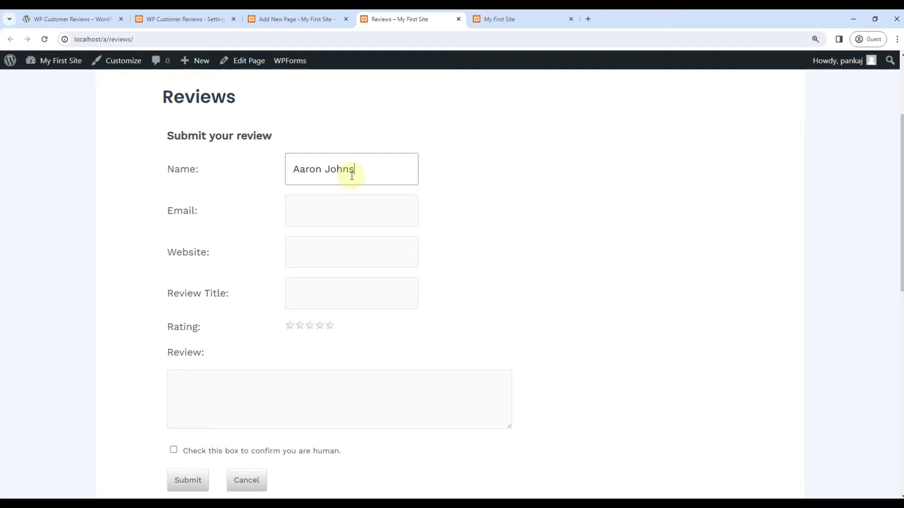
type("on")
left_click(331, 213)
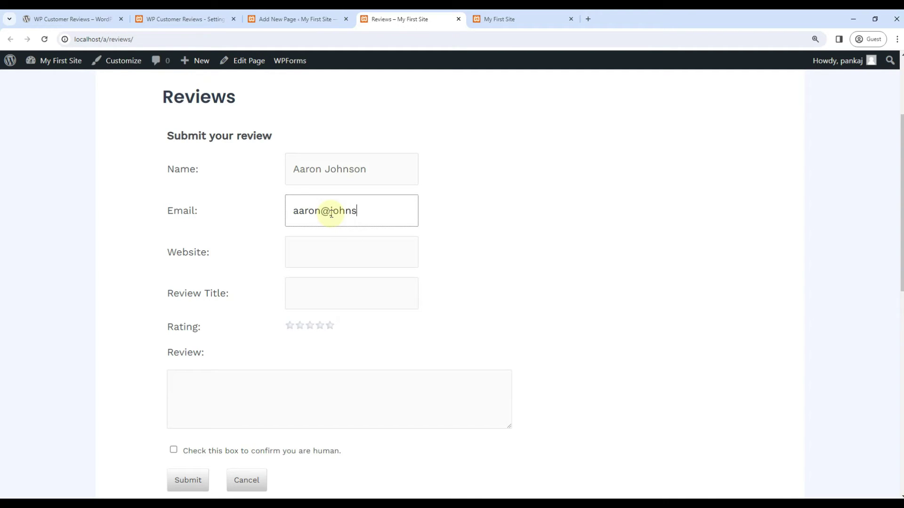
left_click(322, 254)
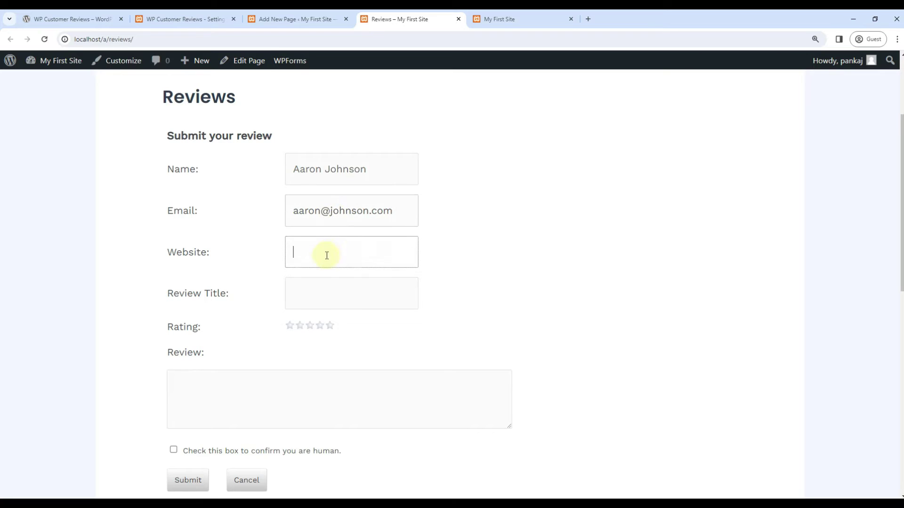
double_click(333, 210)
type("johnson.com")
left_click(323, 295)
type("Very Good Service")
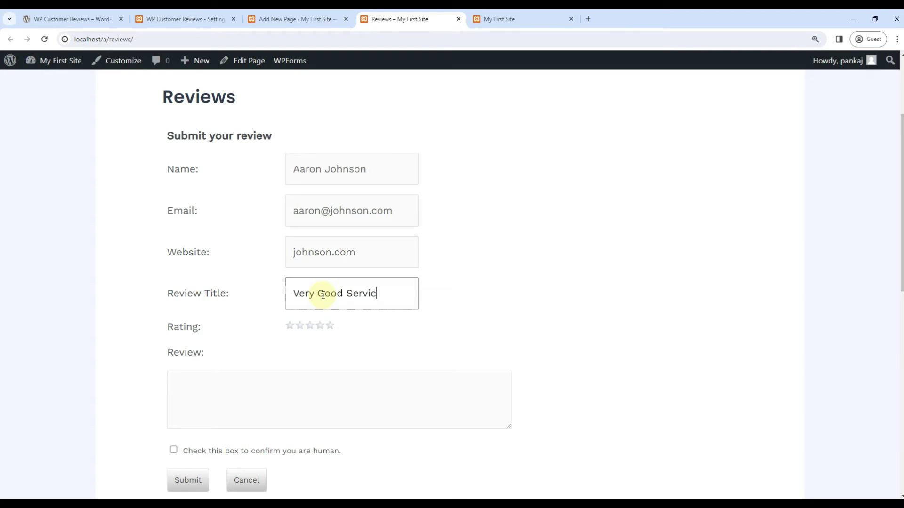
Step: Give four stars, write 'The best out there.', tick the human box and submit
left_click(320, 327)
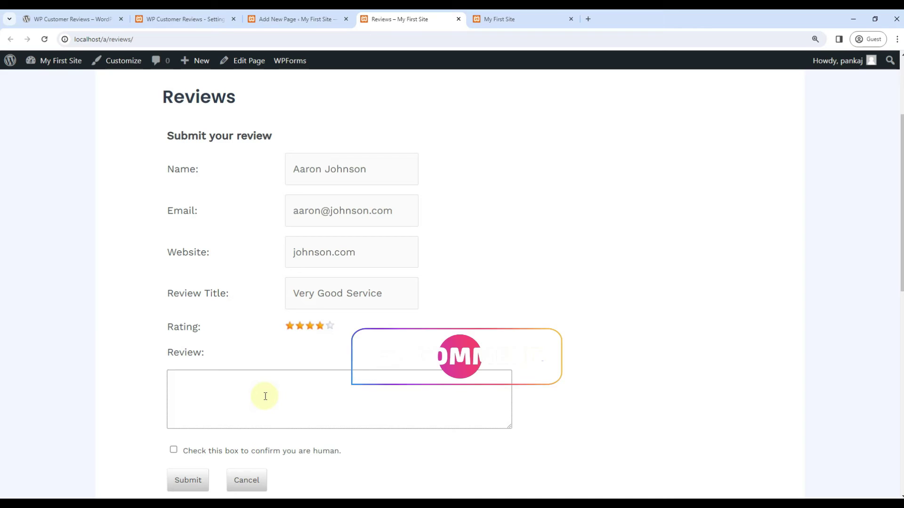
left_click(265, 396)
type("The best o")
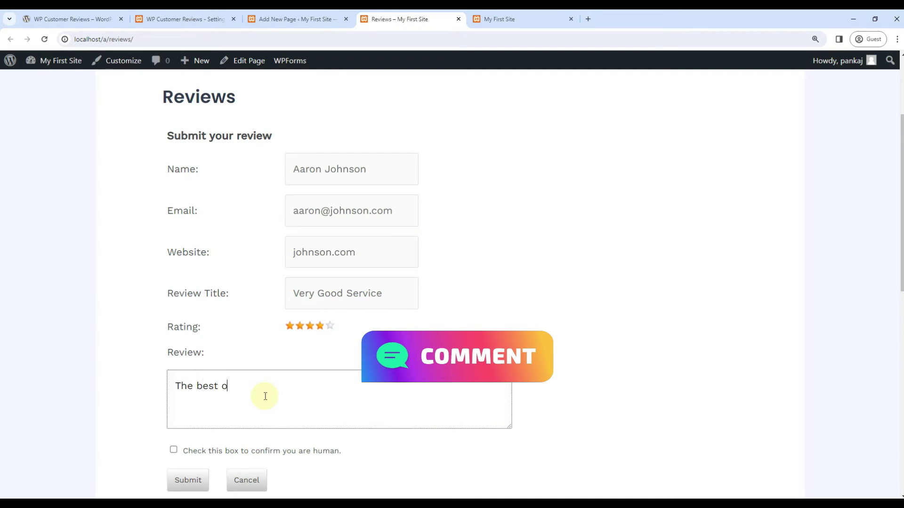
type("ut there.")
scroll(171, 355, "down", 2)
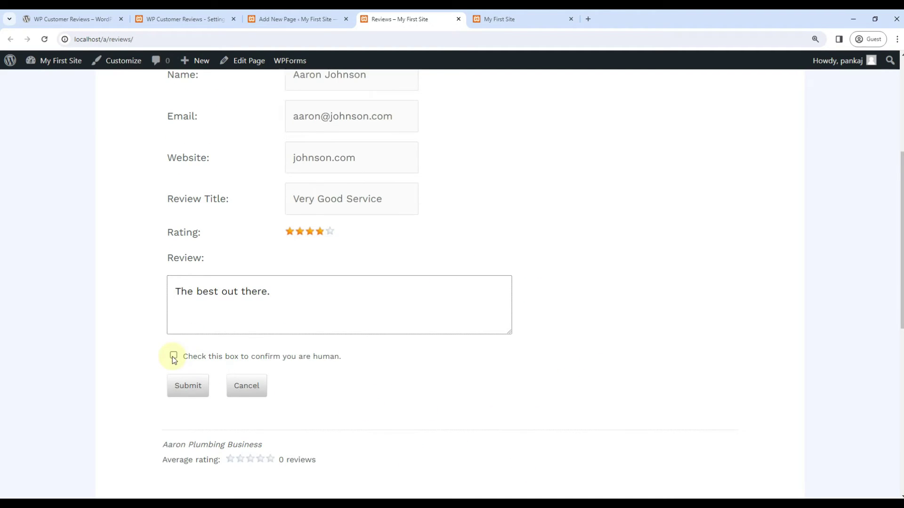
left_click(174, 356)
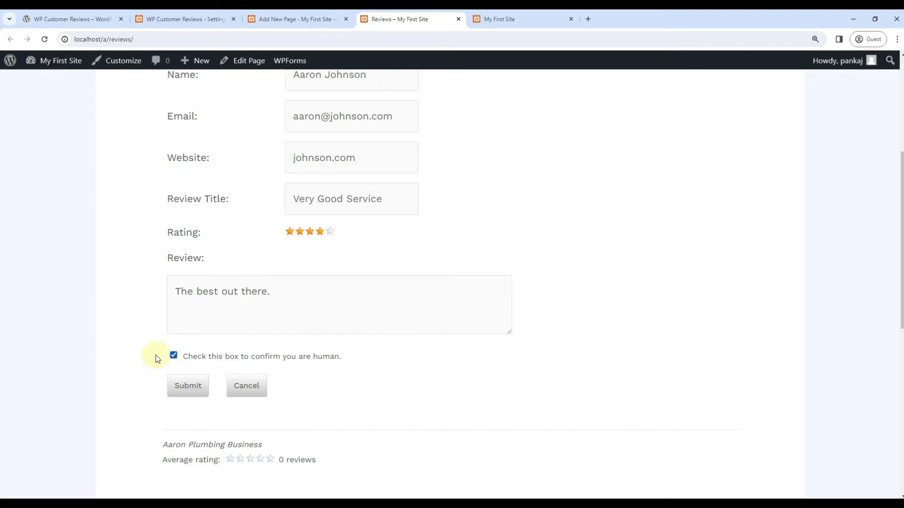
left_click(191, 387)
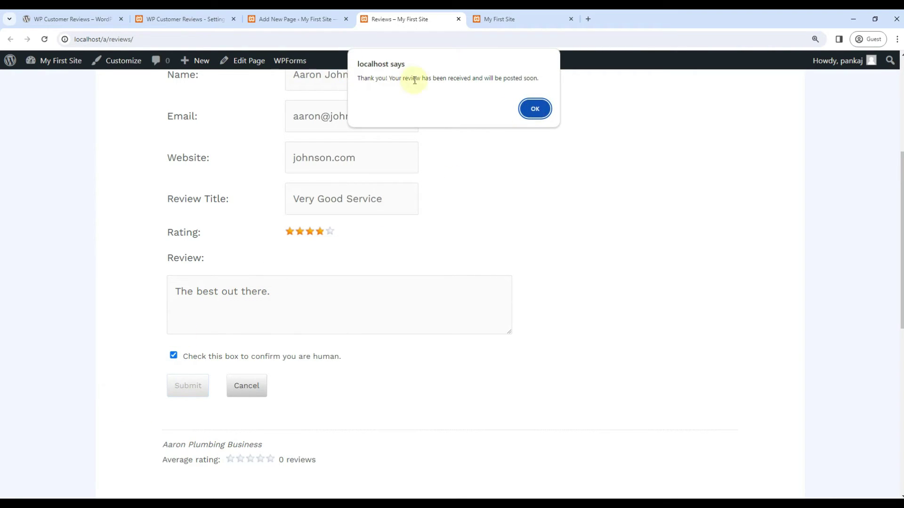
left_click(532, 109)
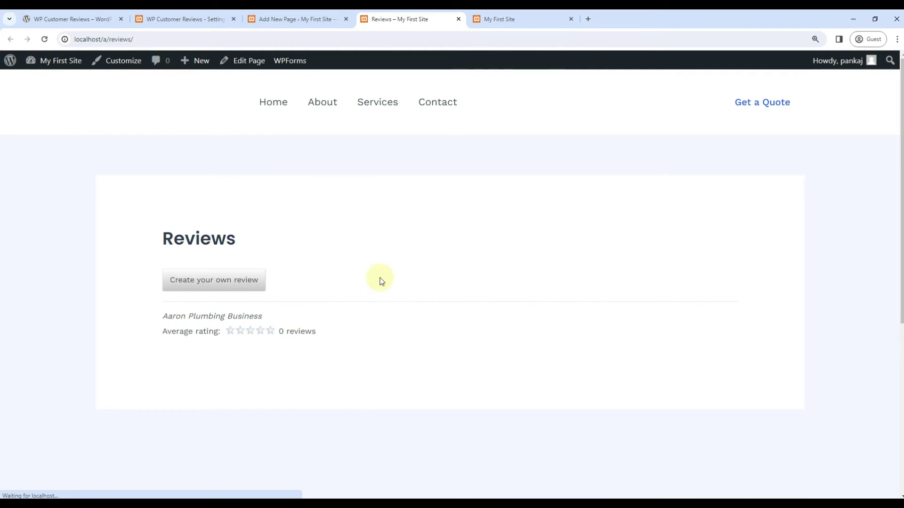
left_click(277, 18)
left_click(183, 19)
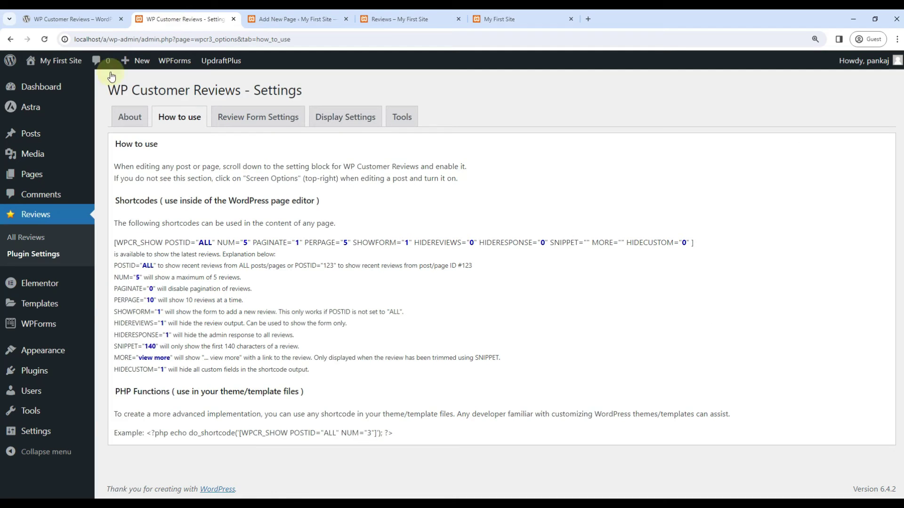
left_click(26, 235)
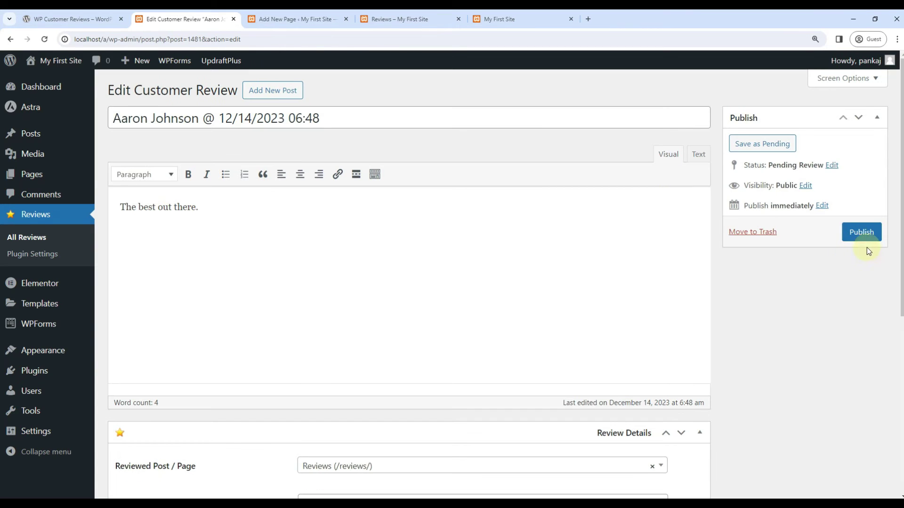
left_click(856, 232)
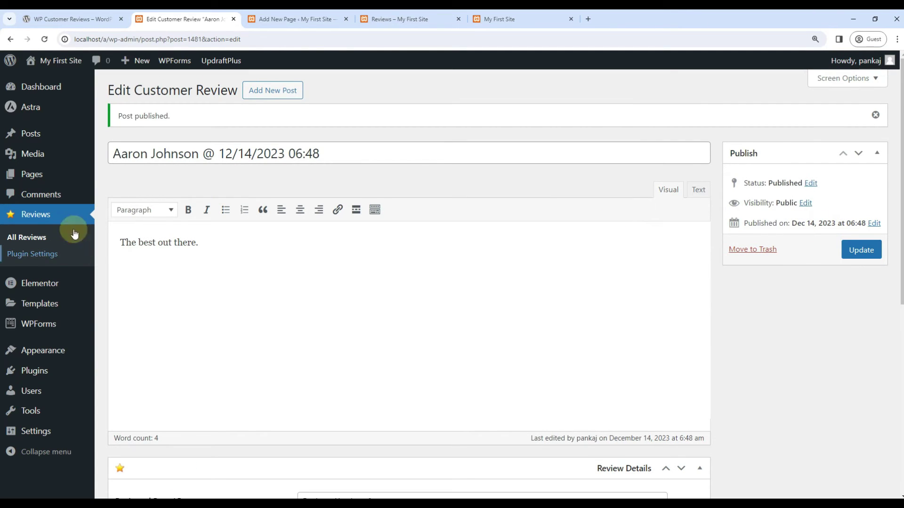
Step: Reload the live Reviews page to check the published four-star review
left_click(386, 18)
key("F5")
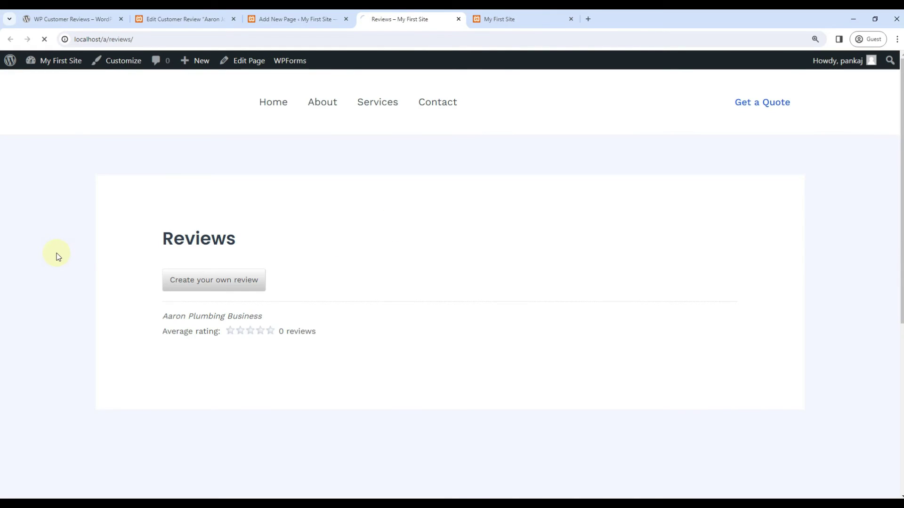
scroll(369, 245, "down", 2)
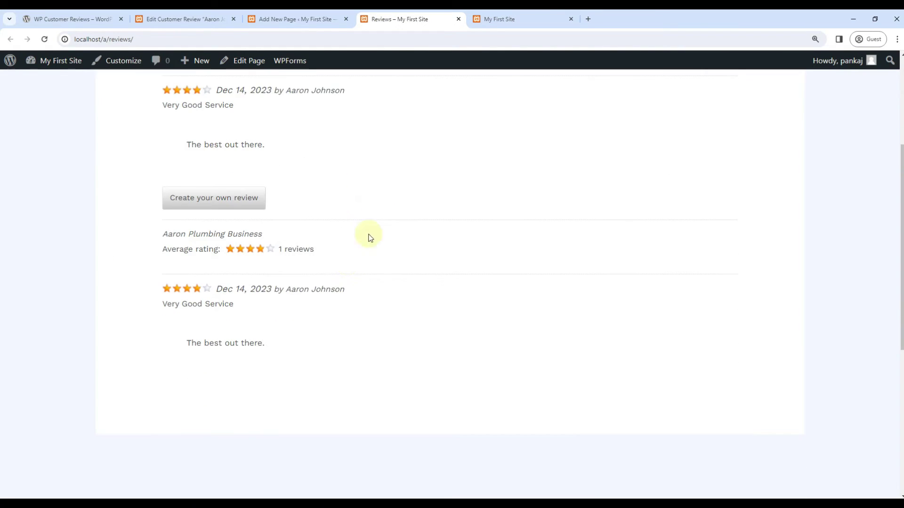
scroll(307, 239, "up", 2)
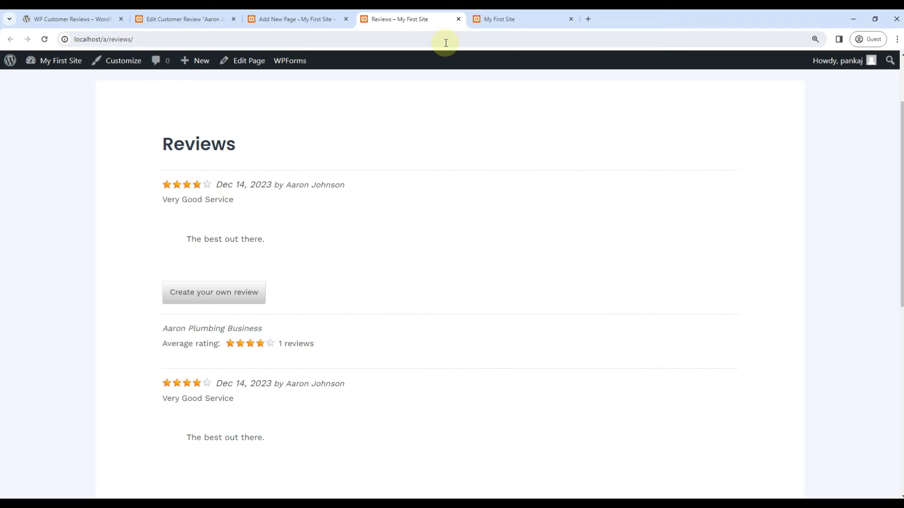
left_click(295, 19)
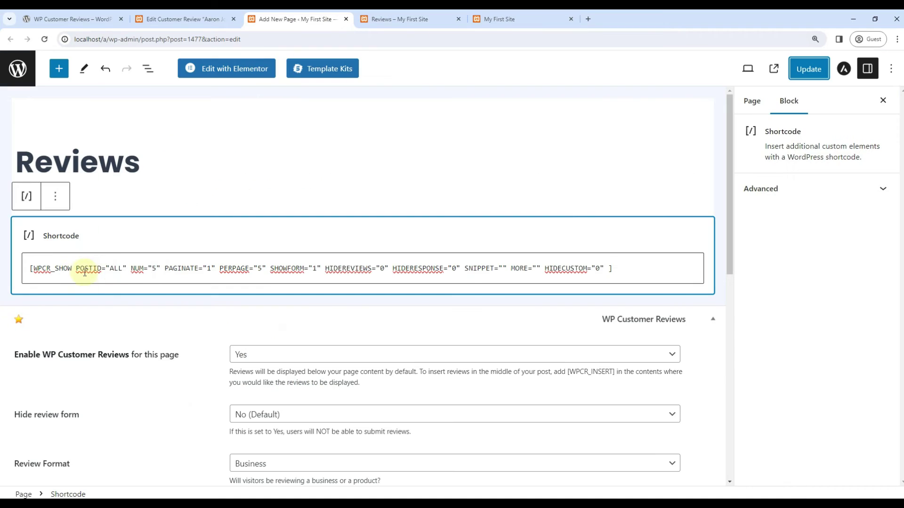
Step: Delete the shortcode block from the Reviews page and update it
left_click(56, 198)
left_click(73, 404)
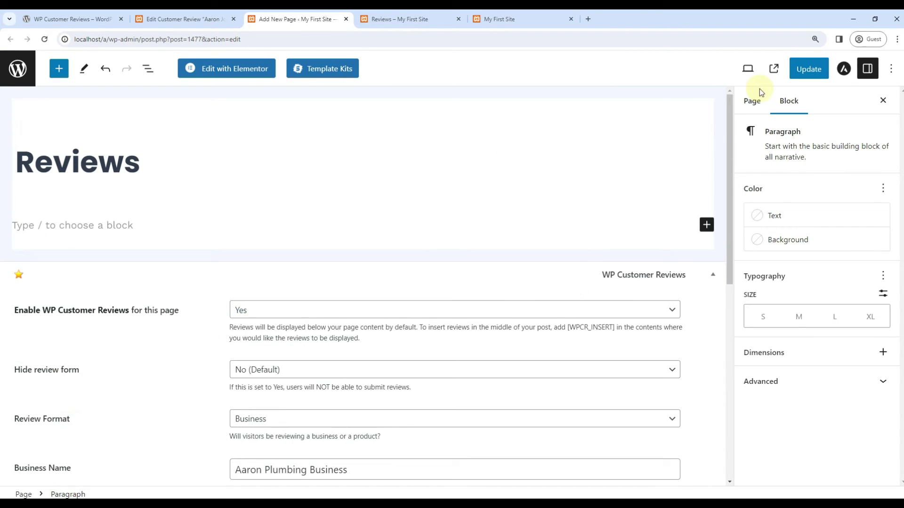
left_click(809, 68)
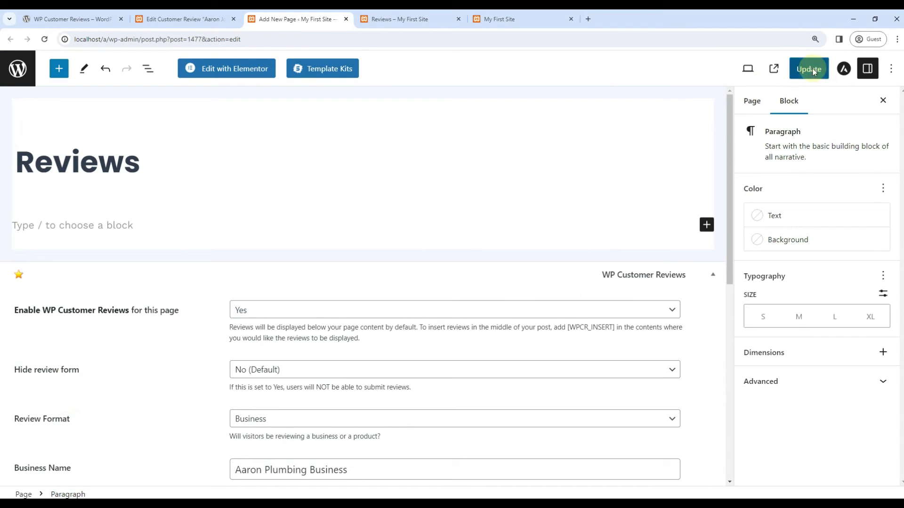
left_click(404, 20)
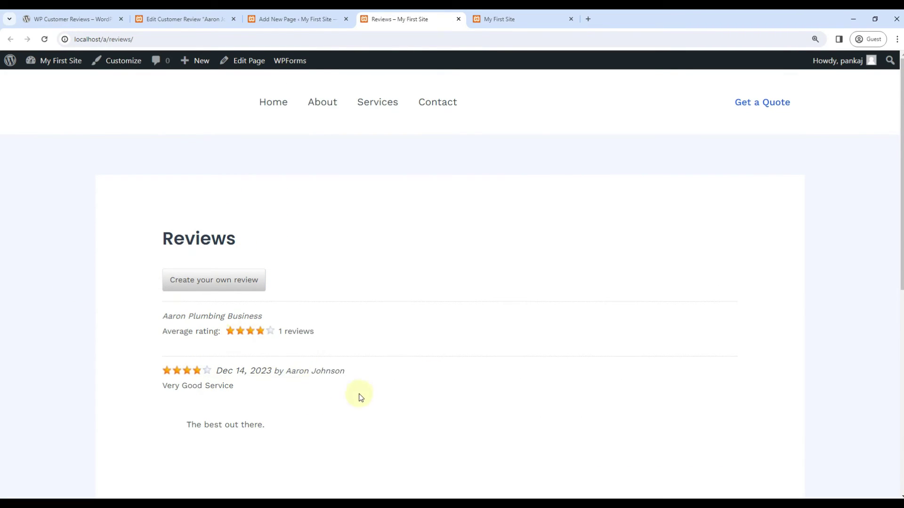
Step: Enter reviewer John with a gmail.com email and website, titled 'Good One'
left_click(226, 282)
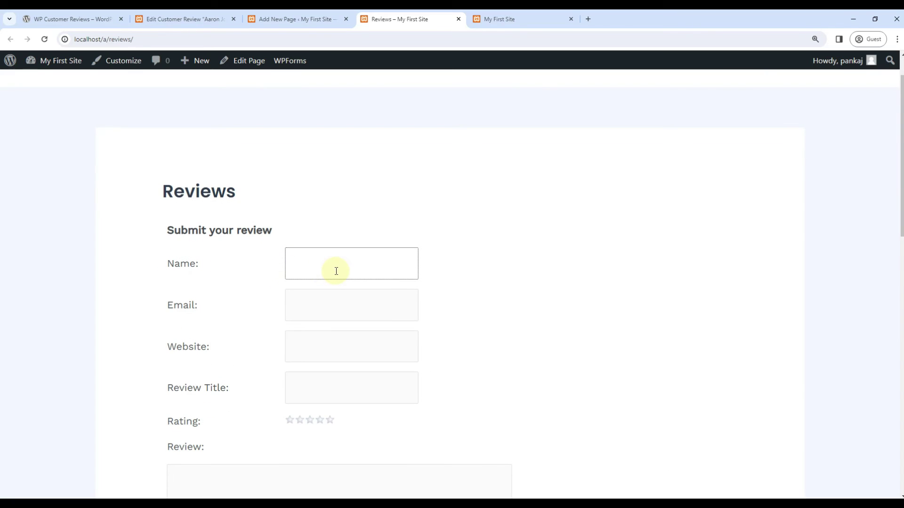
type("John")
left_click(345, 308)
type("ail.com")
scroll(345, 309, "down", 2)
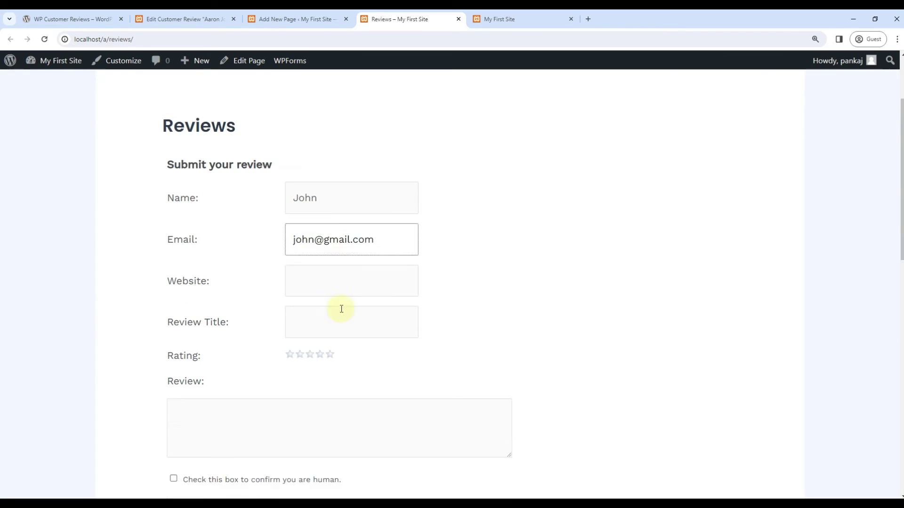
left_click(323, 252)
type("gmail.com")
left_click(333, 294)
type("Good One")
Step: Rate five stars, write 'Good One', tick the human box and submit
left_click(328, 331)
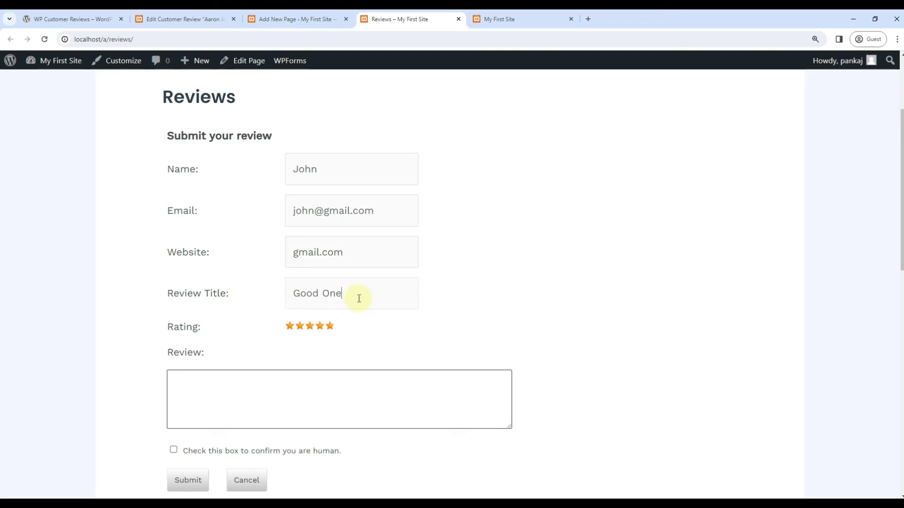
left_click(272, 403)
type("Good One")
scroll(275, 320, "down", 2)
type("Good Service")
left_click(173, 356)
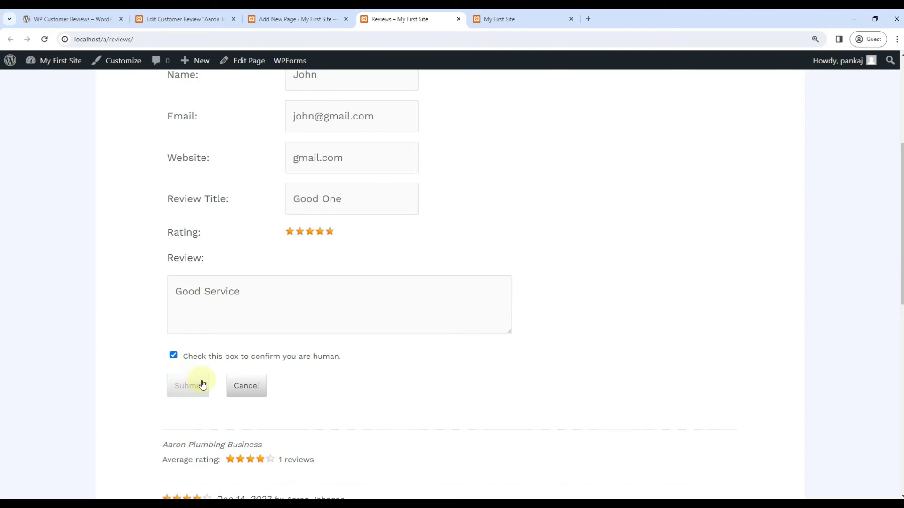
left_click(198, 383)
Step: Publish John's pending five-star review from the All Reviews list
left_click(186, 18)
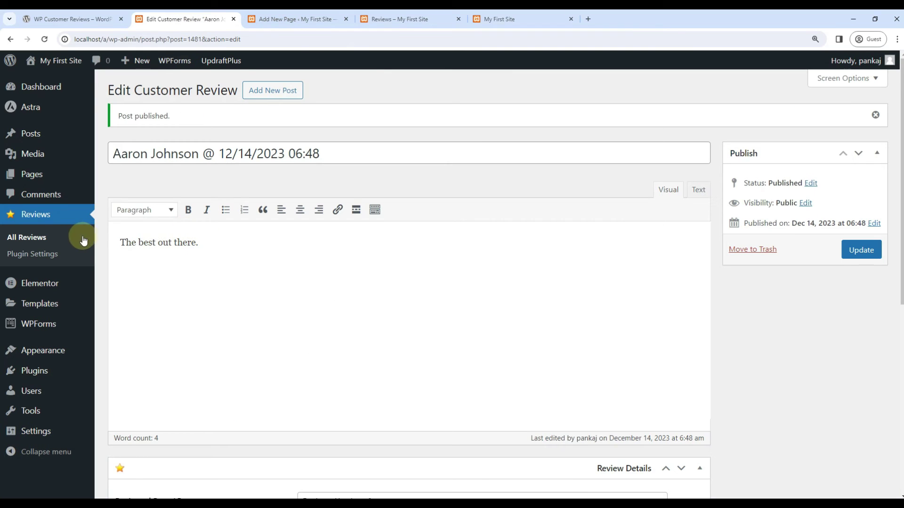
left_click(28, 237)
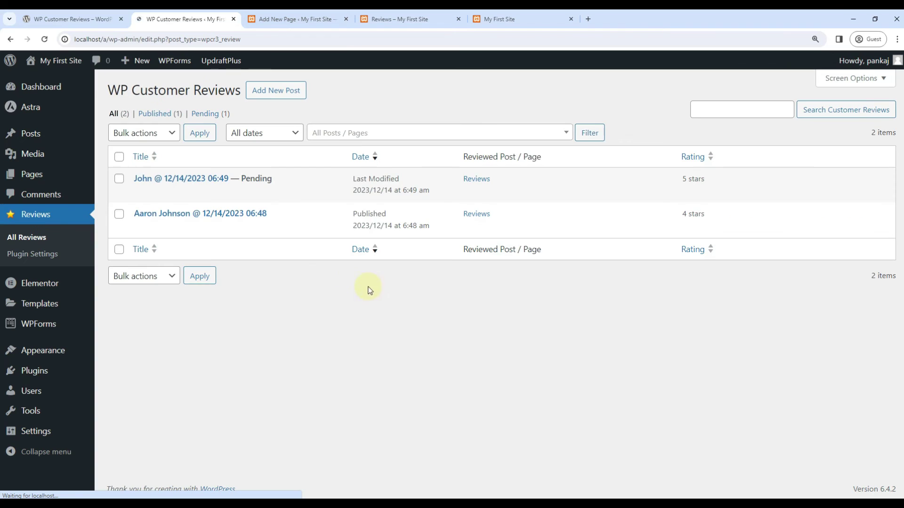
left_click(139, 194)
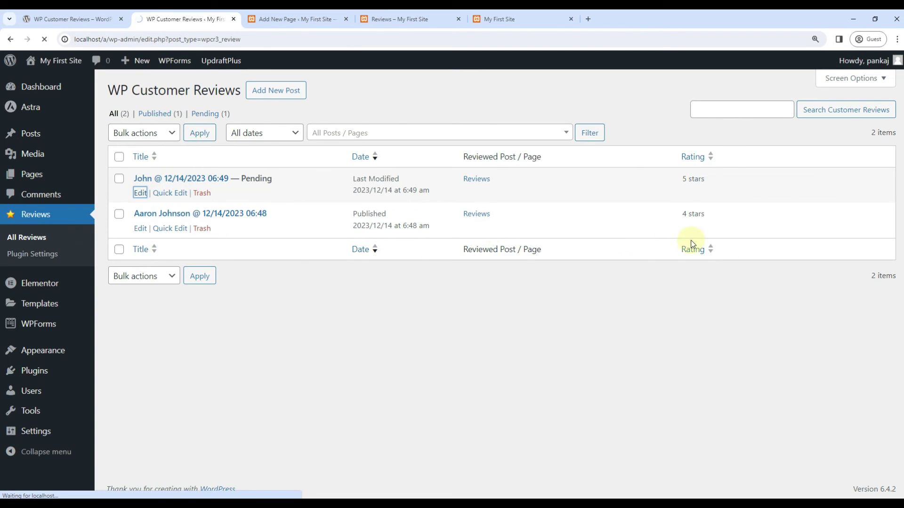
left_click(861, 231)
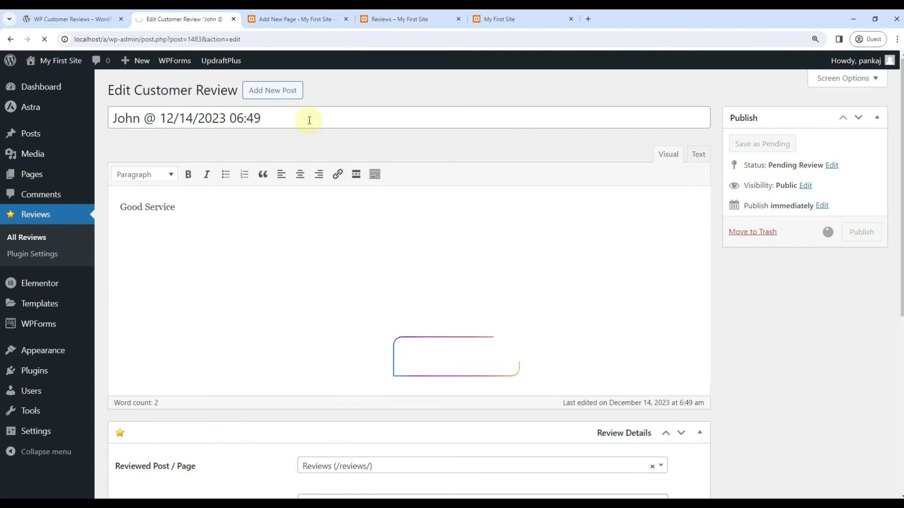
Step: Reload the live Reviews page to confirm John's review appears alongside Aaron's
left_click(400, 14)
key("F5")
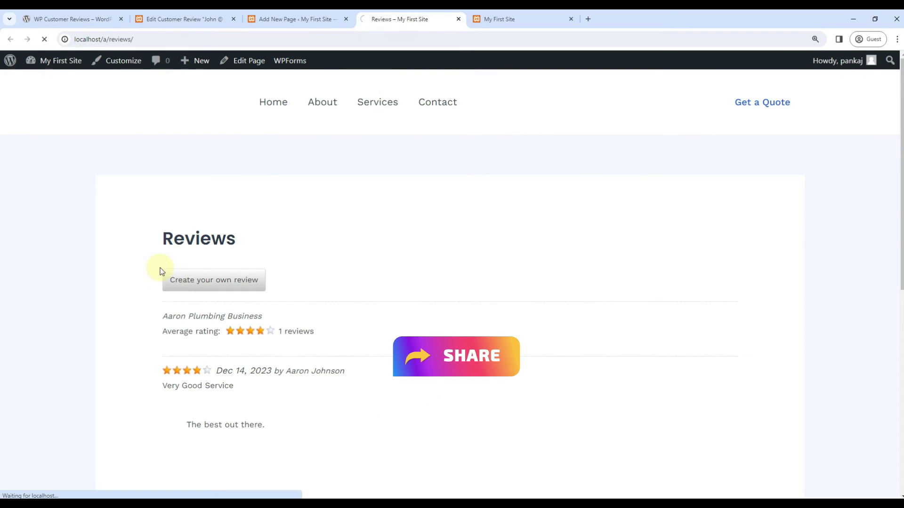
scroll(236, 363, "down", 3)
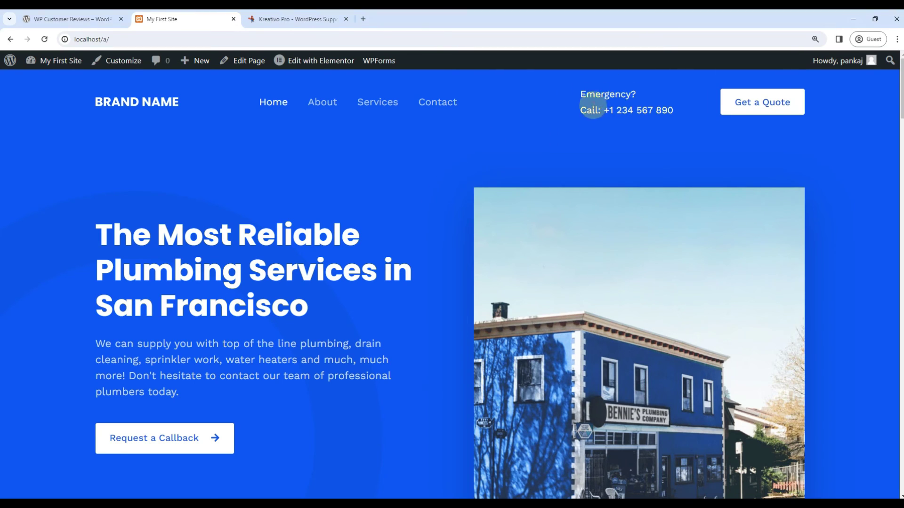
scroll(680, 258, "down", 1)
left_click_drag(894, 126, 900, 492)
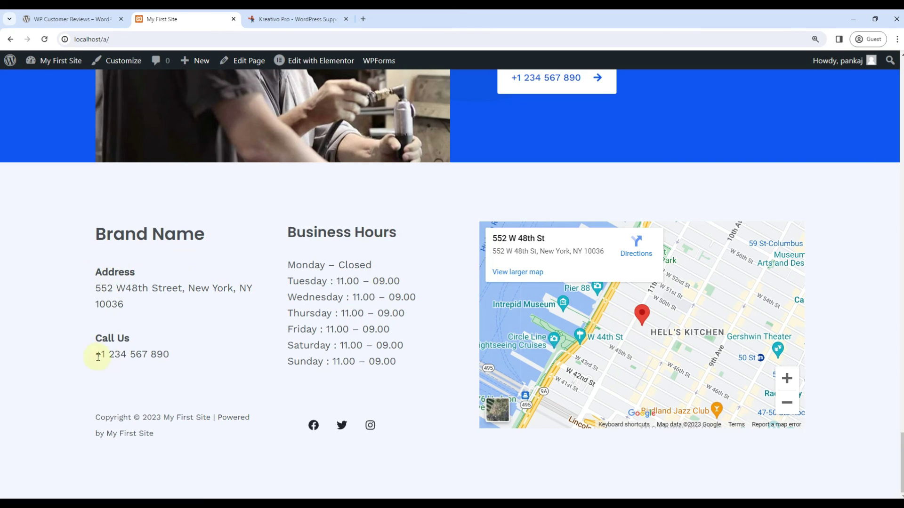
scroll(219, 255, "up", 10)
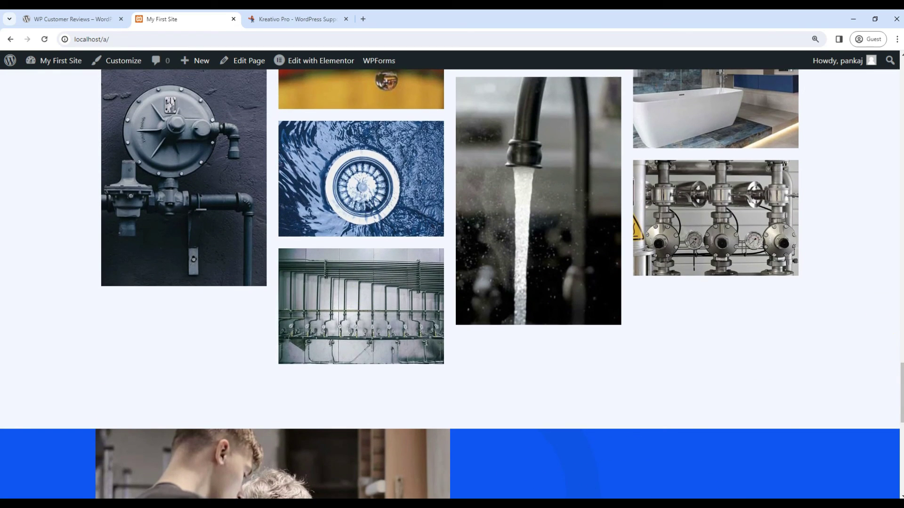
left_click_drag(900, 393, 900, 61)
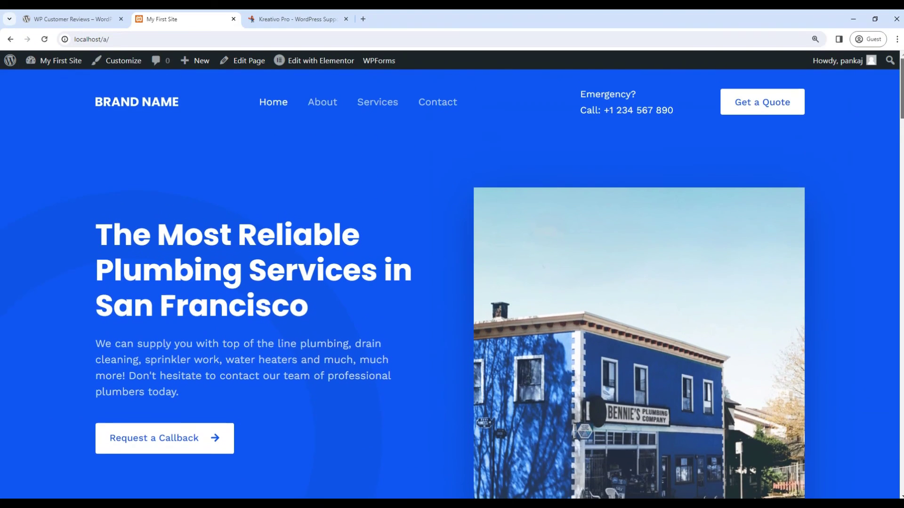
Step: Show the Kreativo Pro home page and dismiss its site-speed pop-up
left_click(299, 19)
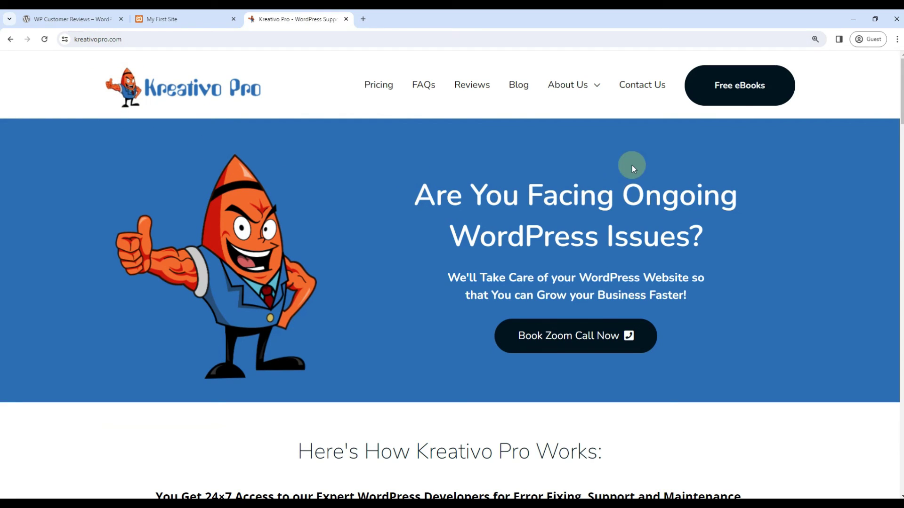
left_click(735, 88)
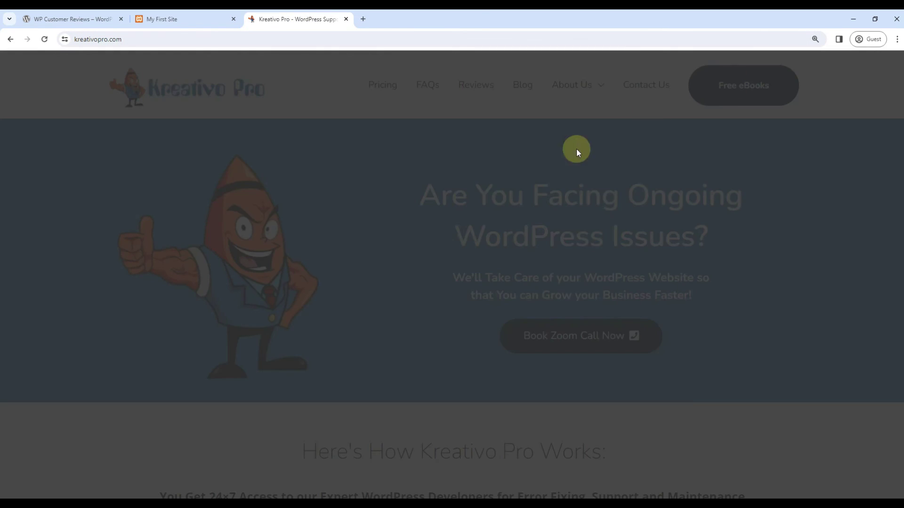
left_click(639, 398)
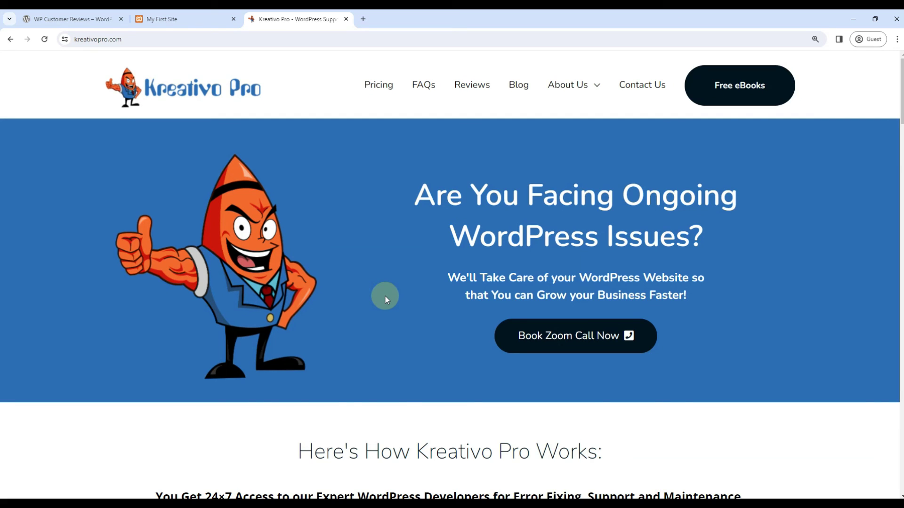